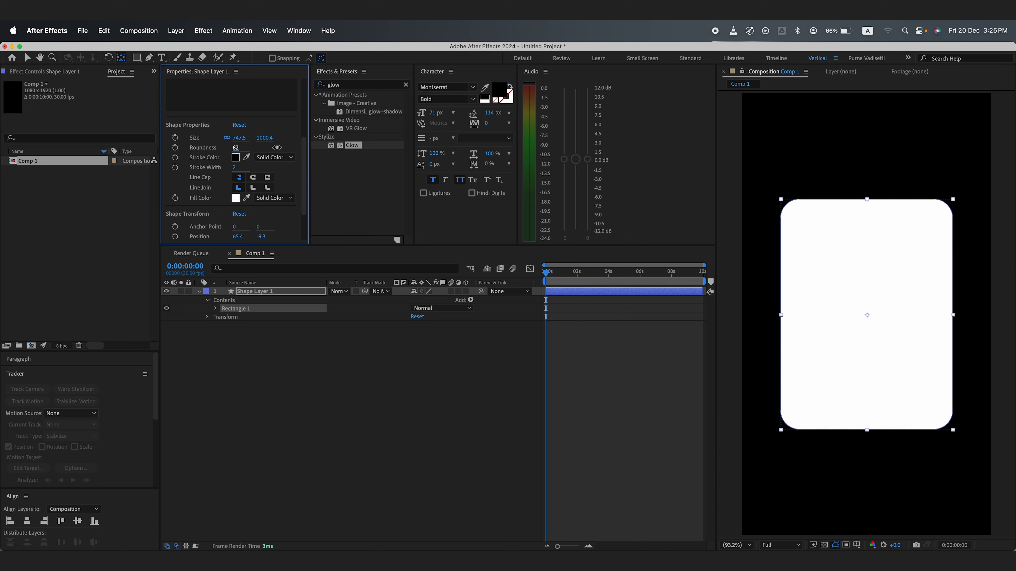
# Step: Expand the shape layer's Rectangle Path properties and start keyframing Size at the beginning of the timeline
pyautogui.click(269, 293)
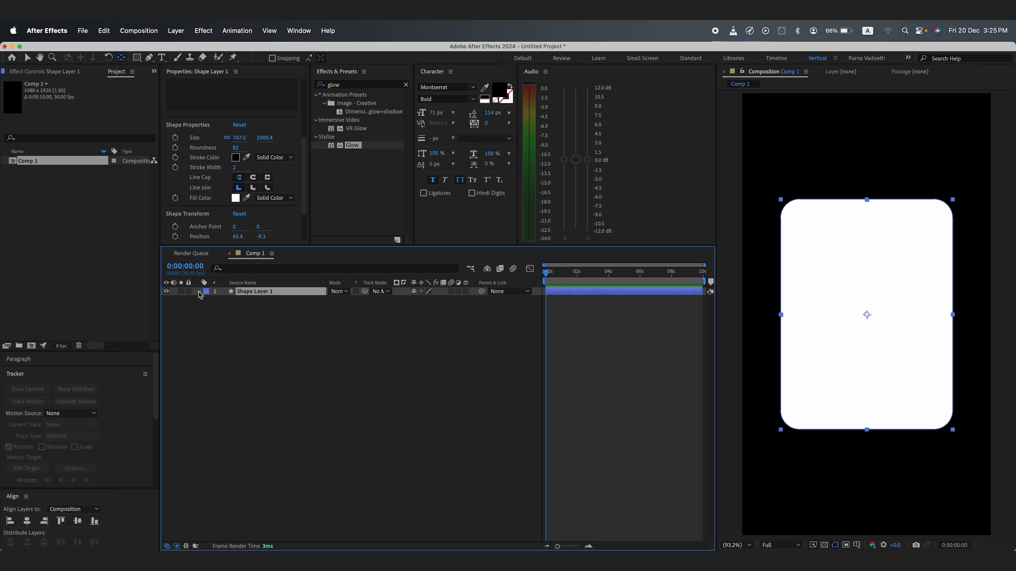
pyautogui.click(216, 309)
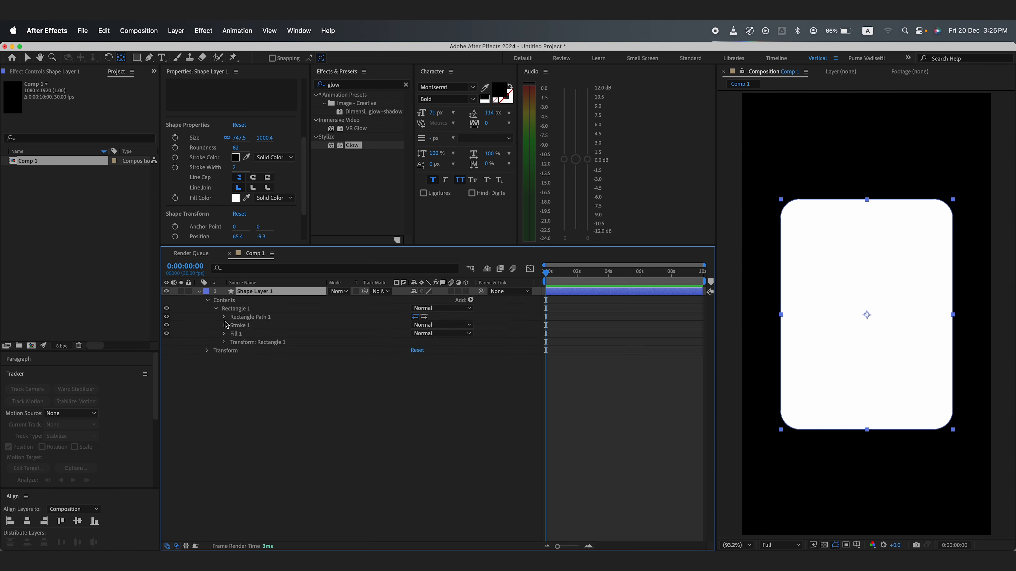
pyautogui.click(224, 318)
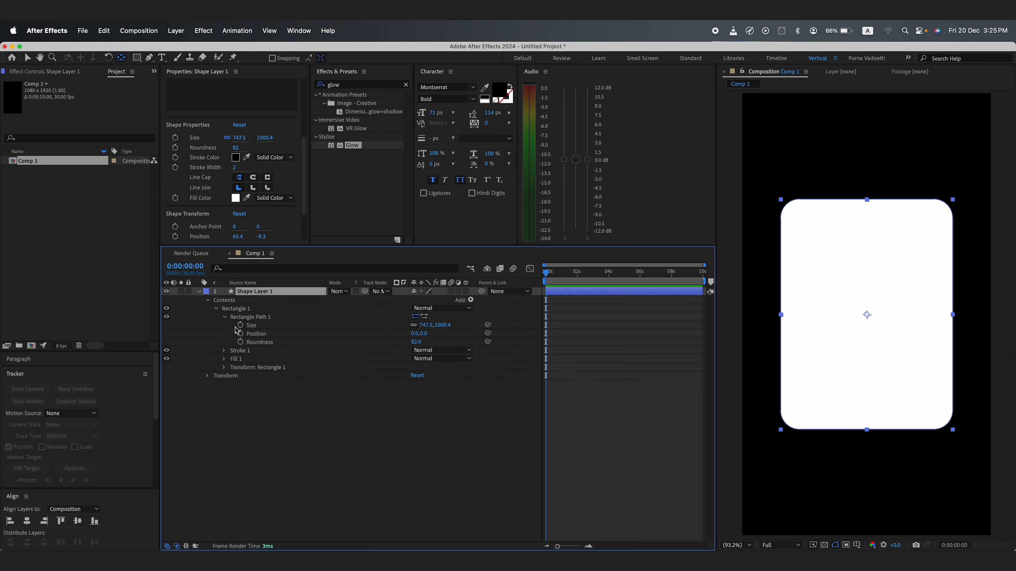
pyautogui.moveTo(547, 274)
pyautogui.mouseDown()
pyautogui.moveTo(584, 274)
pyautogui.moveTo(530, 284)
pyautogui.mouseUp()
pyautogui.click(241, 325)
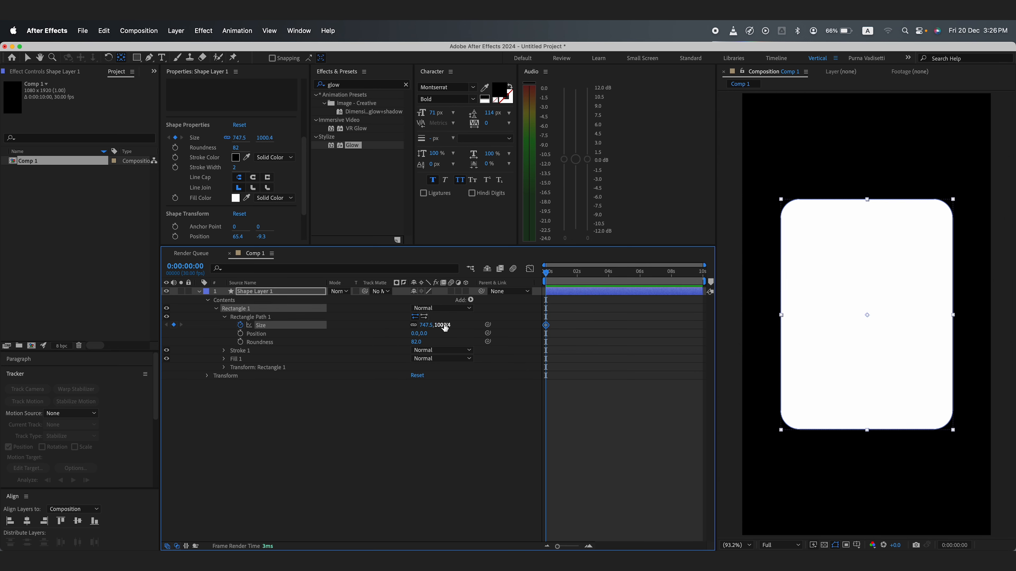
# Step: Add a second Size keyframe at 2 seconds, then return to the first keyframe
pyautogui.moveTo(548, 277); pyautogui.dragTo(577, 277)
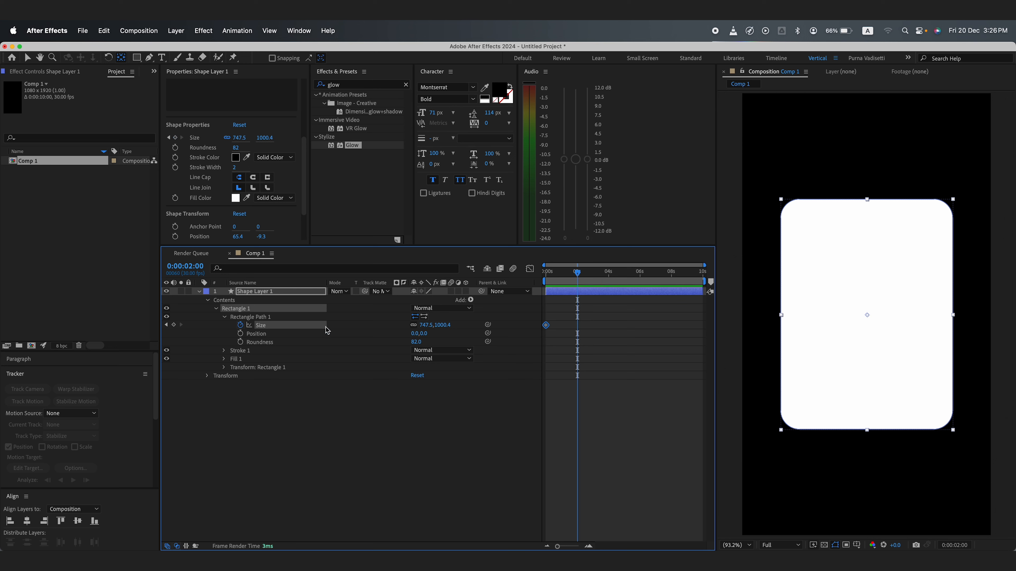
pyautogui.click(173, 325)
pyautogui.click(166, 324)
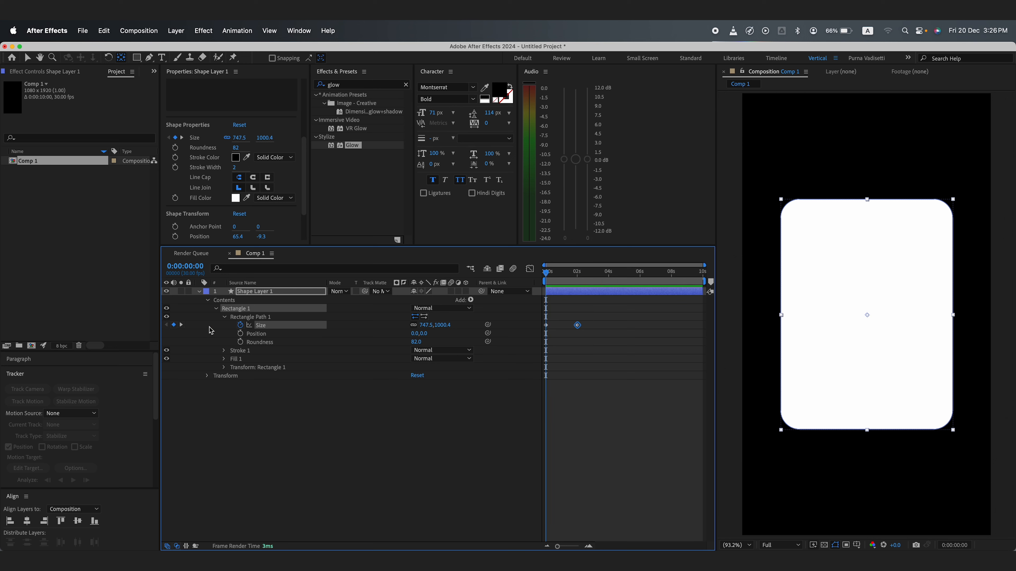
# Step: Unlink the Size proportions and set the first keyframe's size to 747.5 by 0
pyautogui.click(413, 325)
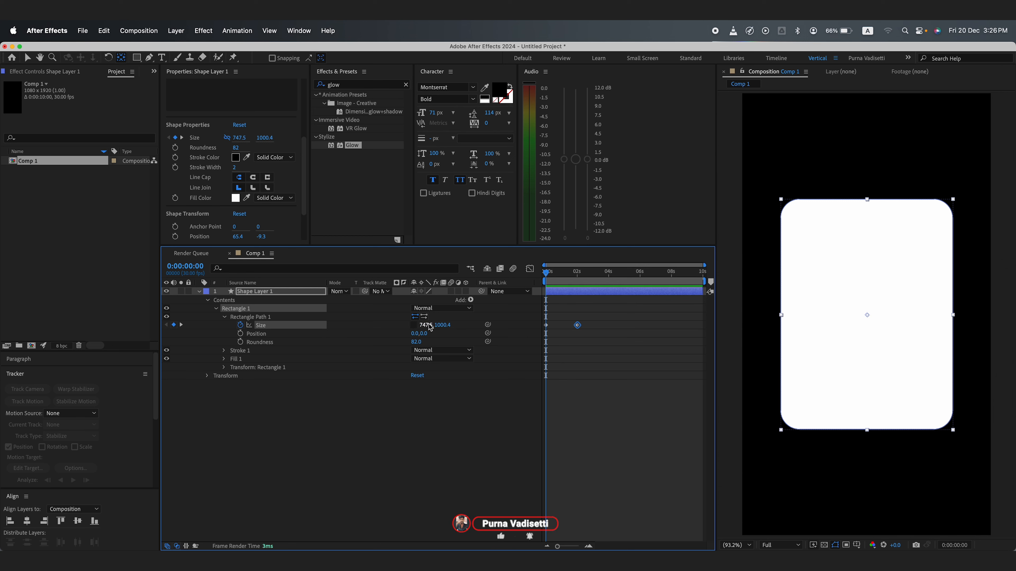
pyautogui.click(444, 325)
pyautogui.write('0')
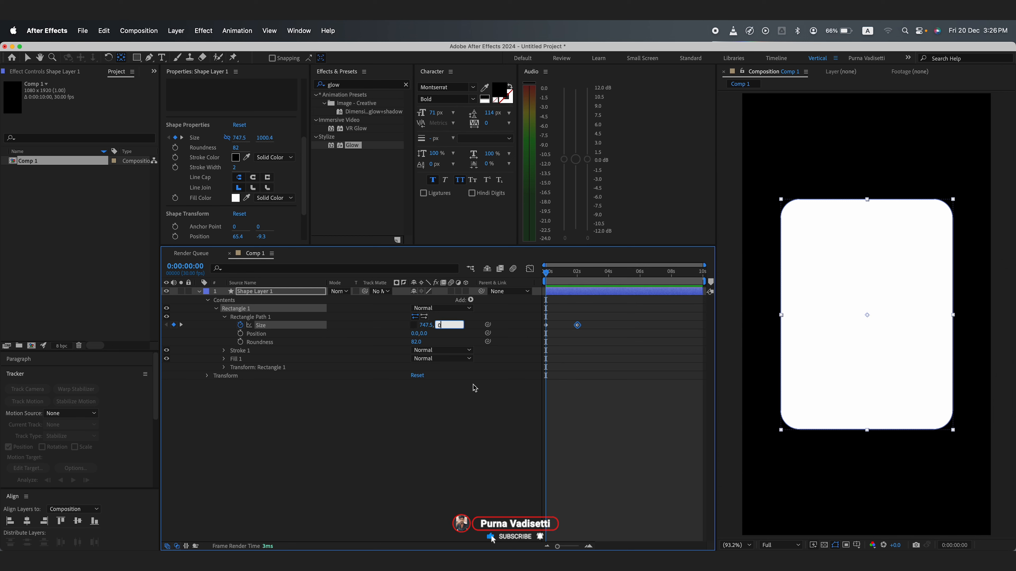
pyautogui.click(476, 462)
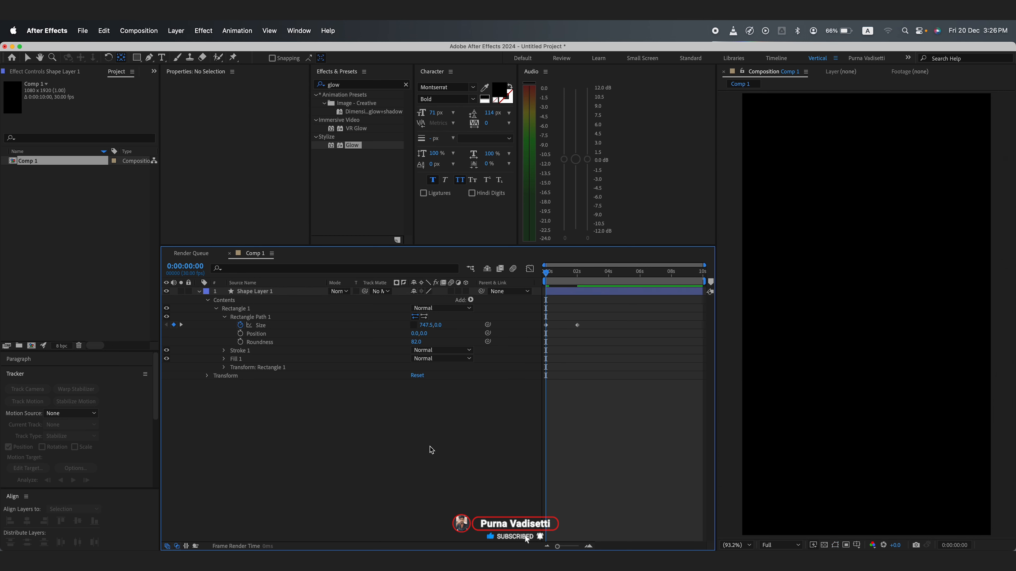
# Step: Preview the animation, select both Size keyframes and apply Easy Ease to them
pyautogui.press('space')
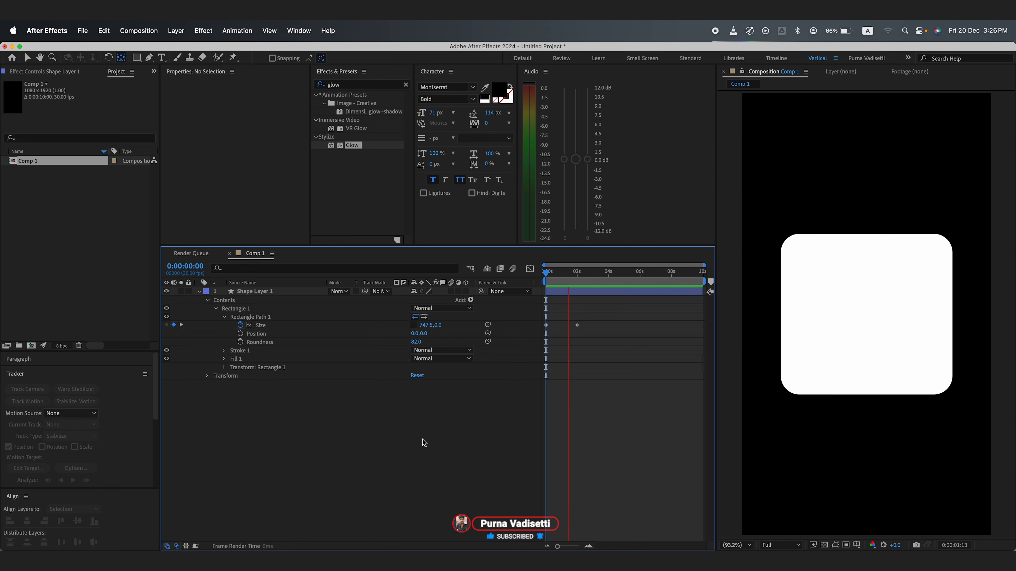
pyautogui.moveTo(560, 274)
pyautogui.mouseDown()
pyautogui.moveTo(551, 274)
pyautogui.moveTo(585, 278)
pyautogui.moveTo(542, 278)
pyautogui.moveTo(575, 278)
pyautogui.mouseUp()
pyautogui.moveTo(596, 335); pyautogui.dragTo(542, 312)
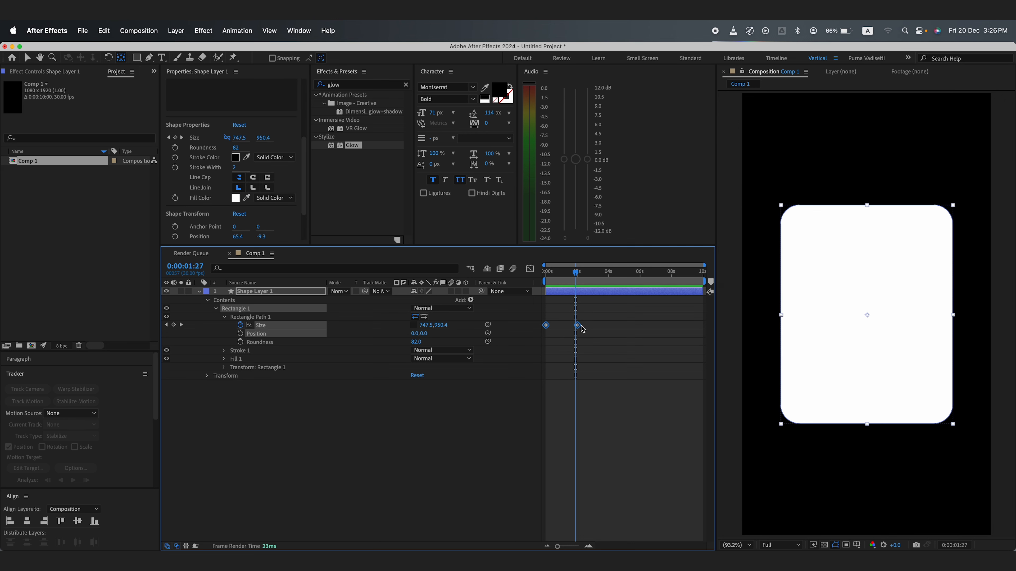
pyautogui.press('F9')
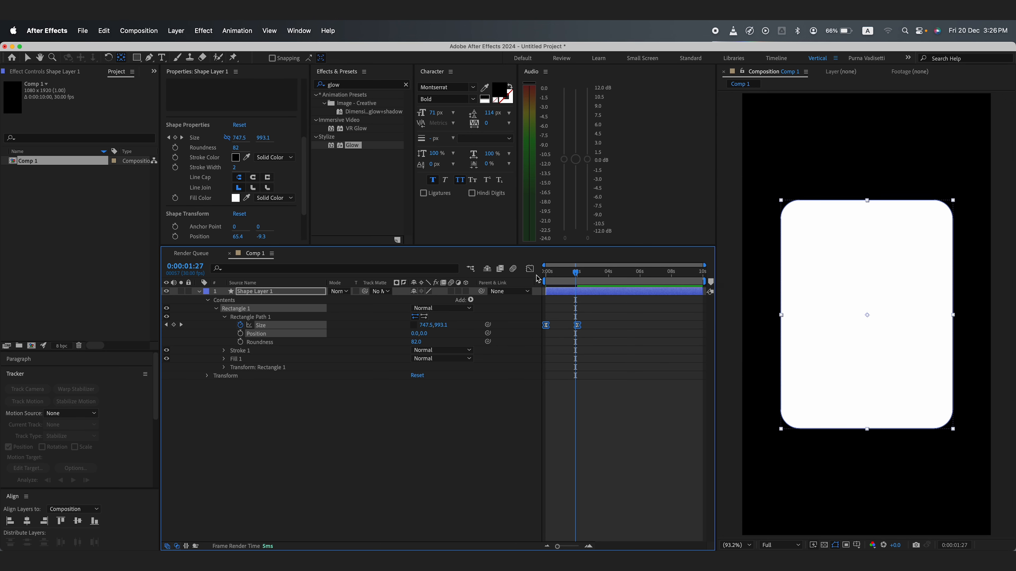
# Step: In the Graph Editor, drag the last keyframe's influence handle so the speed curve peaks sharply at the start
pyautogui.click(530, 268)
pyautogui.moveTo(632, 478); pyautogui.dragTo(542, 524)
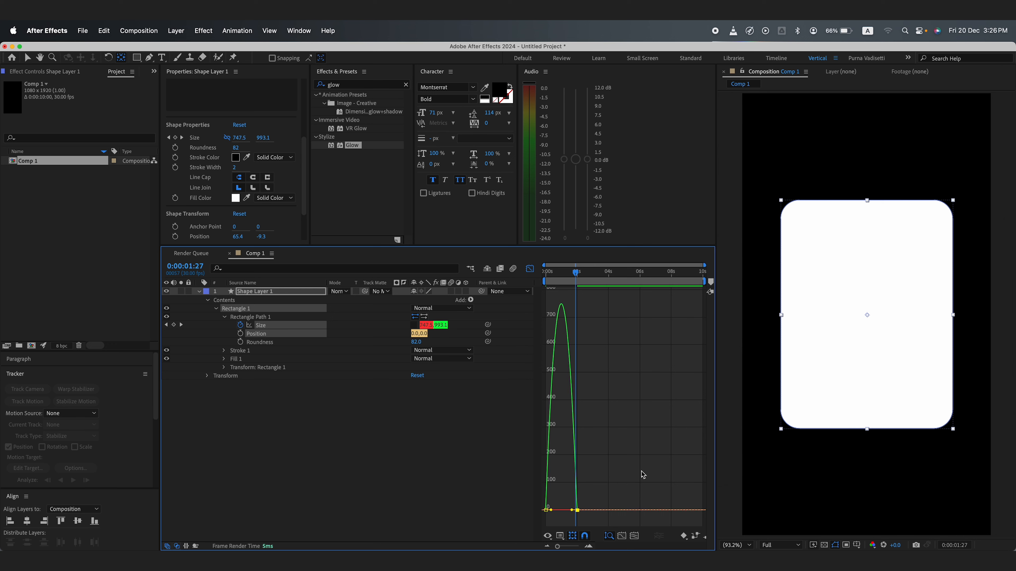
pyautogui.press('=')
pyautogui.press('=')
pyautogui.press('=')
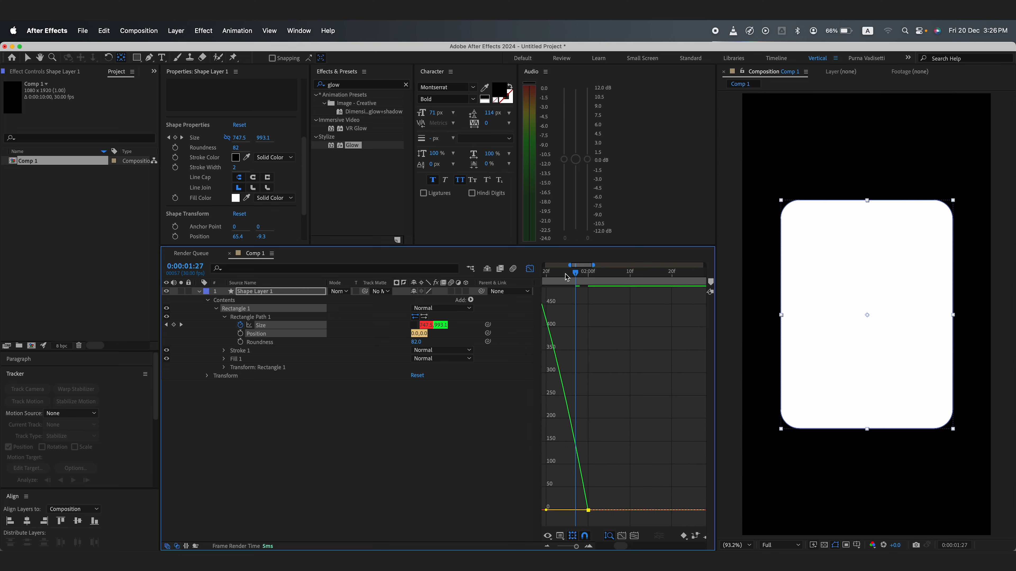
pyautogui.moveTo(566, 276); pyautogui.dragTo(497, 292)
pyautogui.press('-')
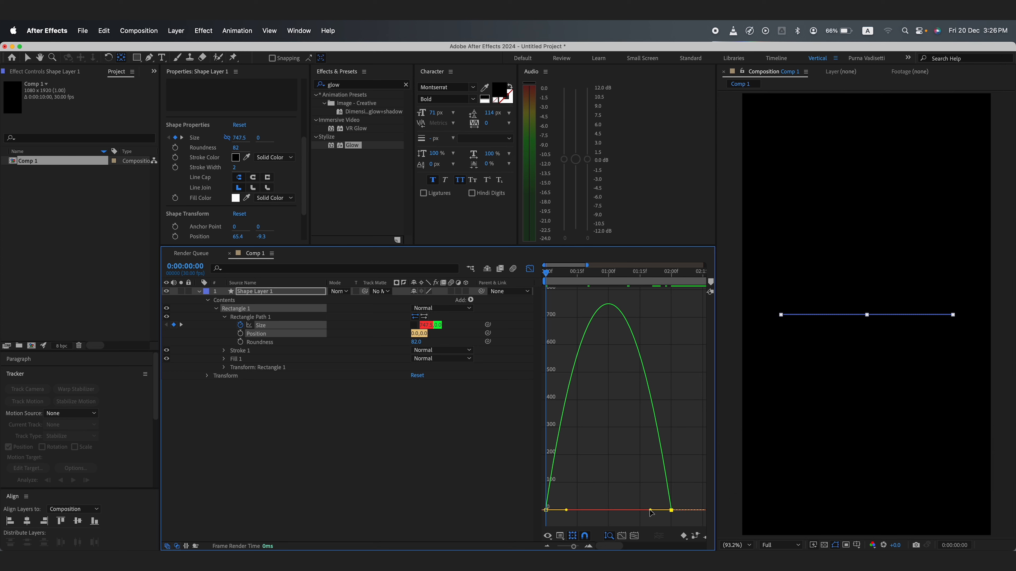
pyautogui.moveTo(649, 511); pyautogui.dragTo(593, 512)
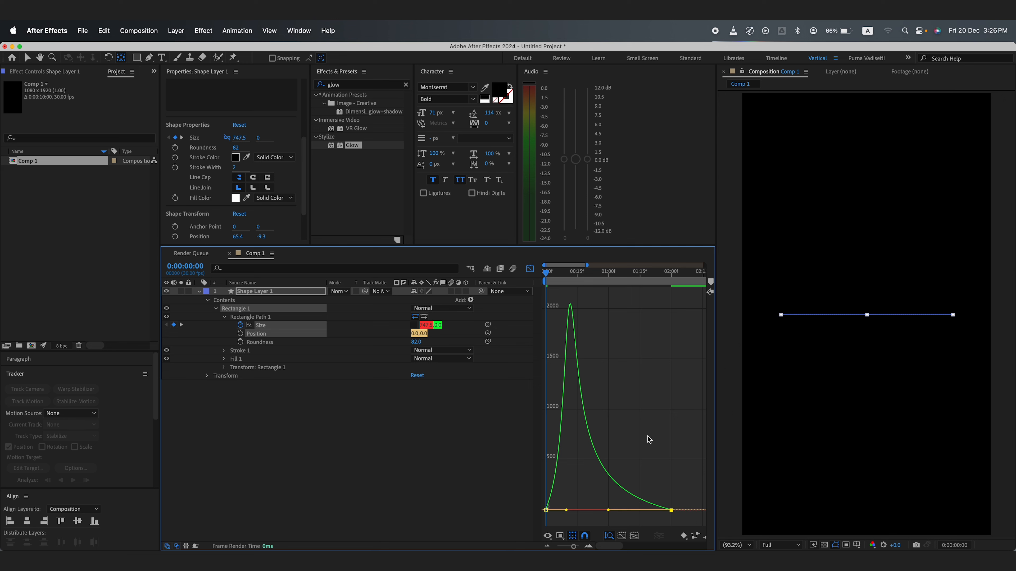
# Step: Preview the eased size animation in the Graph Editor and timeline
pyautogui.click(530, 270)
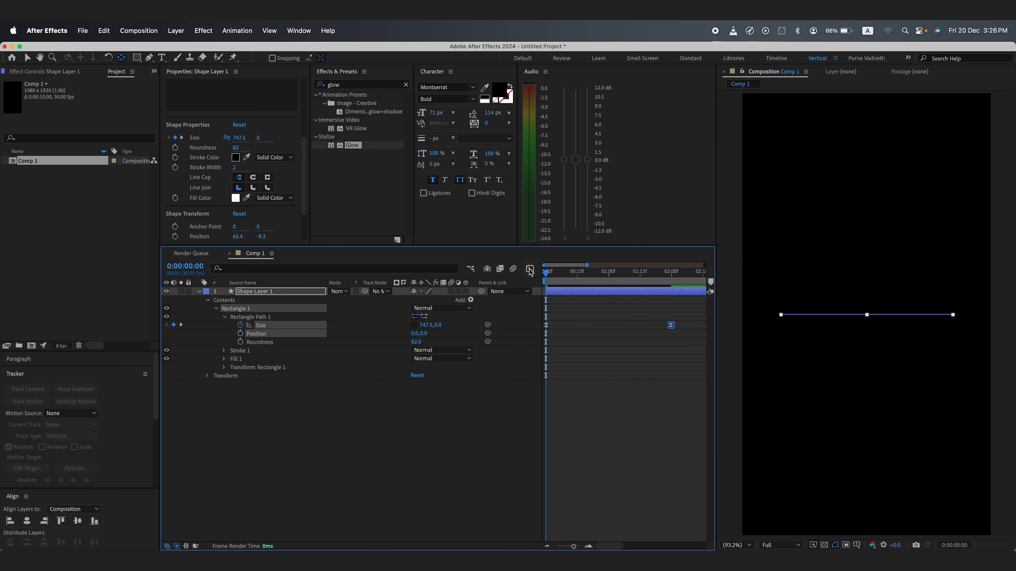
pyautogui.click(530, 270)
pyautogui.rightClick(627, 445)
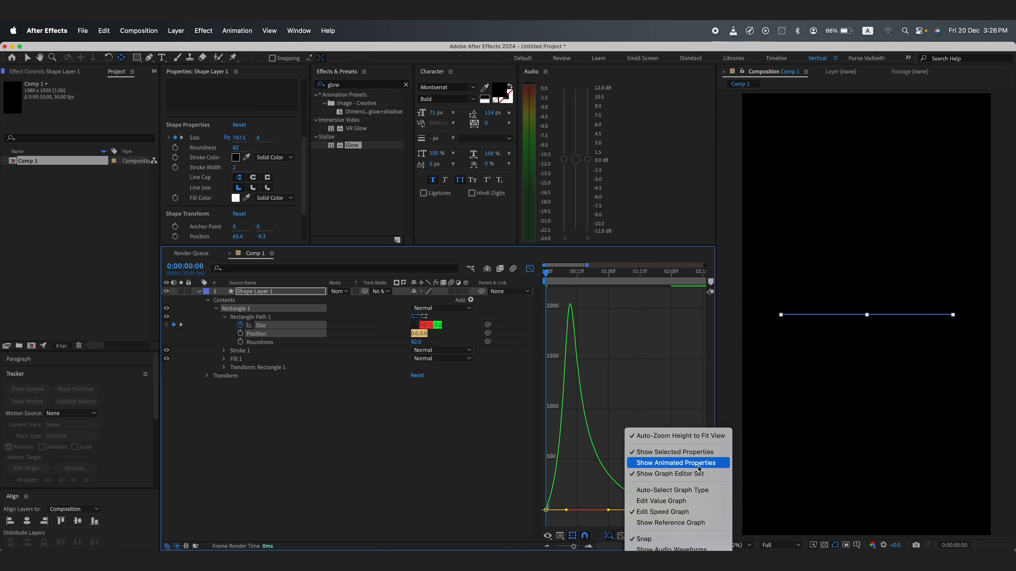
pyautogui.click(667, 371)
pyautogui.press('space')
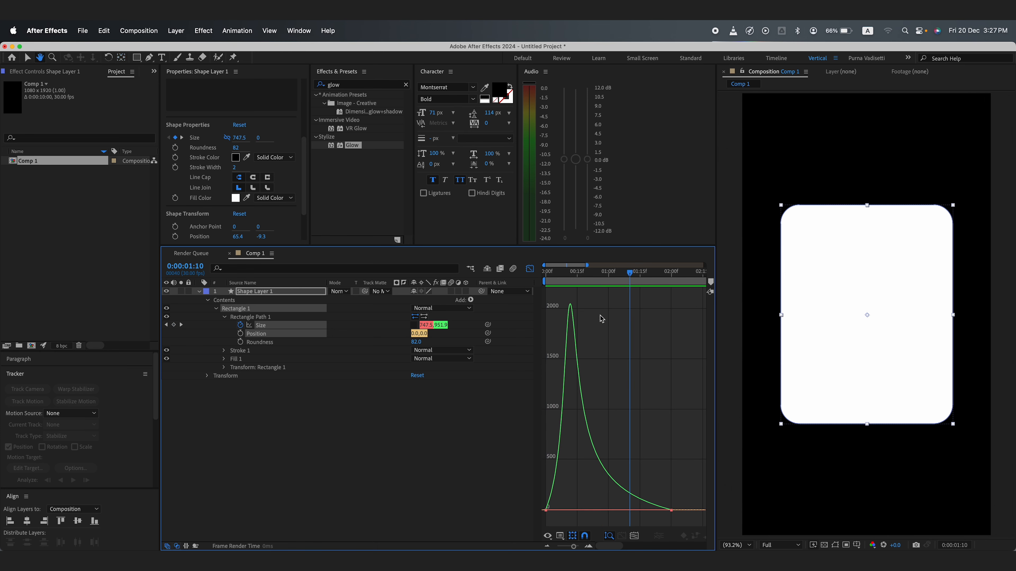
pyautogui.click(553, 274)
pyautogui.moveTo(553, 275); pyautogui.dragTo(616, 282)
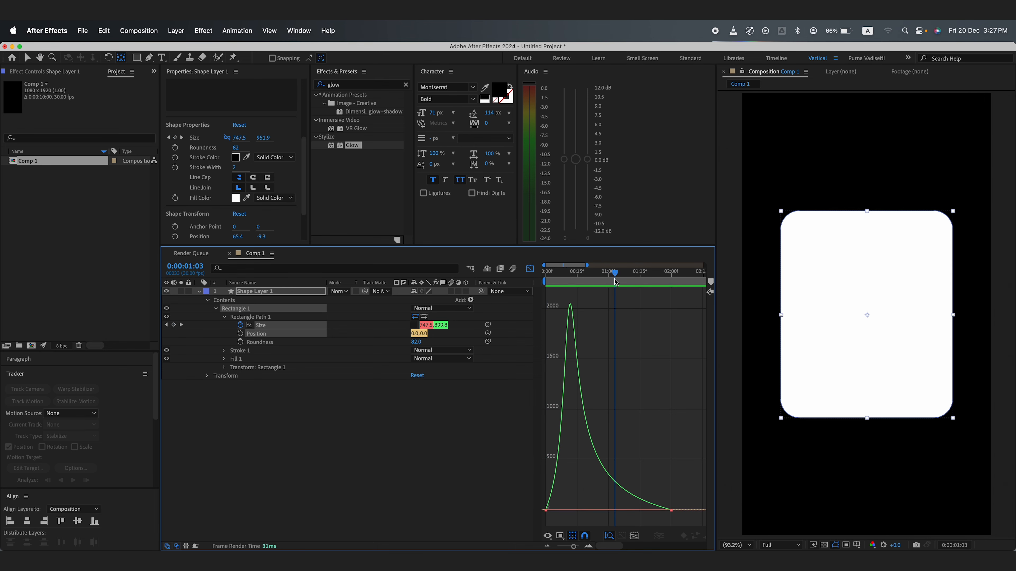
pyautogui.click(530, 268)
# Step: Reveal the shape layer's keyframed properties and duplicate the layer
pyautogui.click(270, 291)
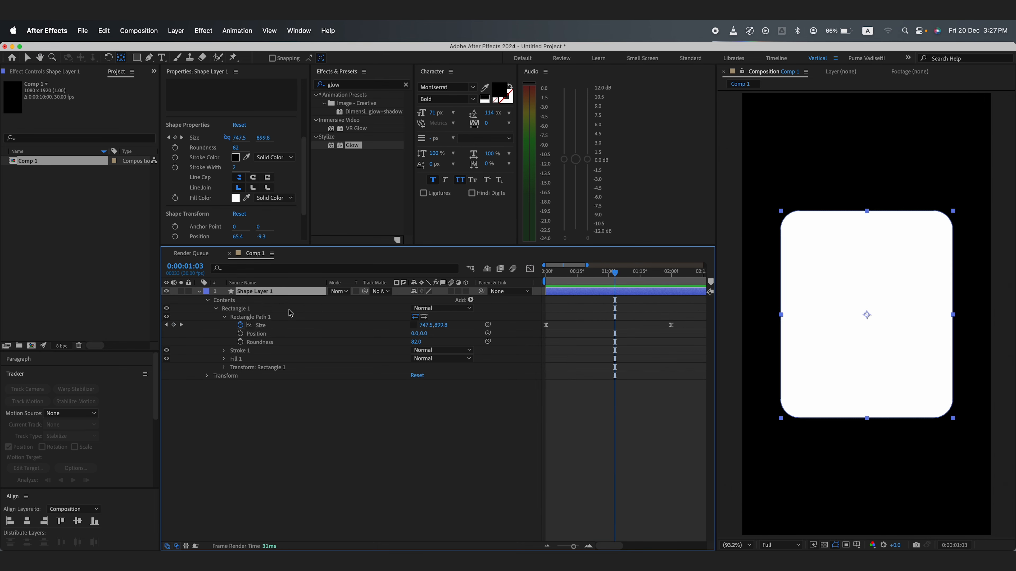
pyautogui.press('u')
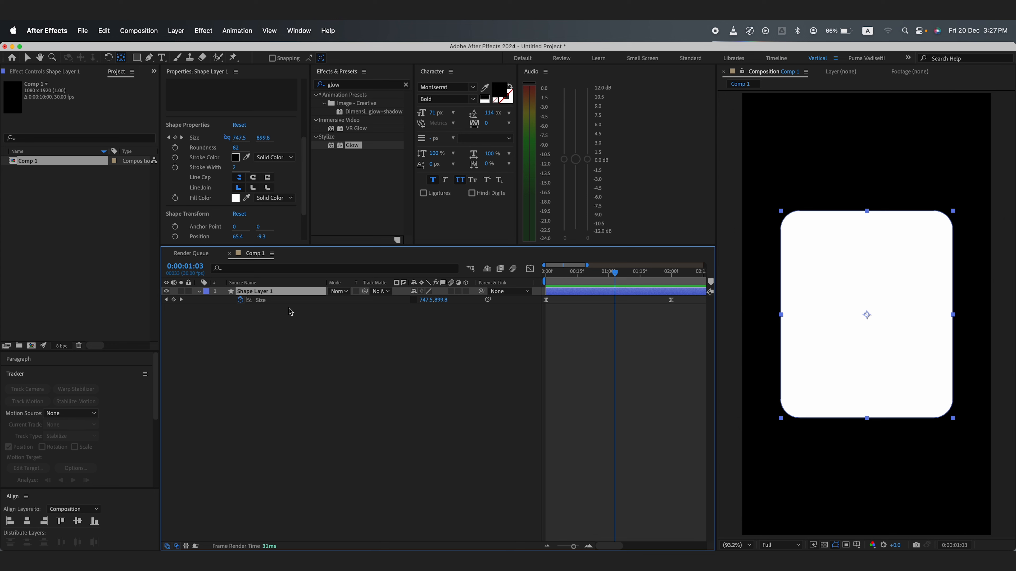
pyautogui.press('super+d')
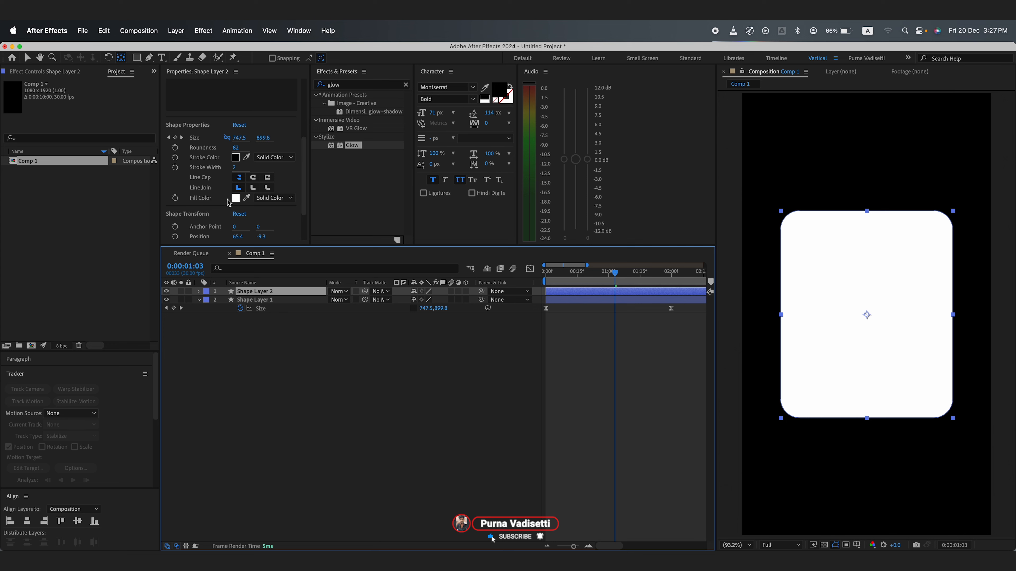
# Step: Set the duplicated shape layer's fill to None
pyautogui.click(136, 57)
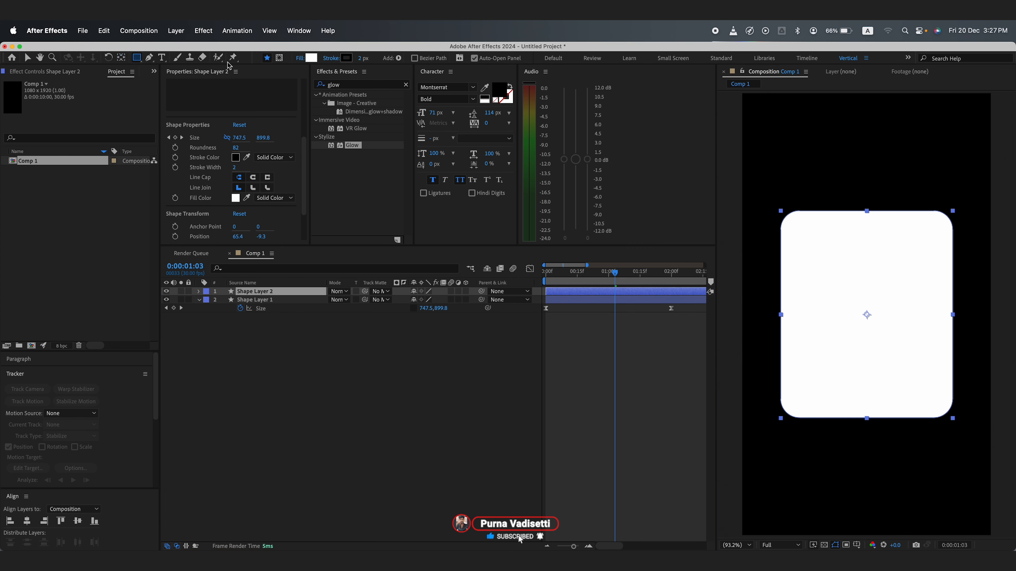
pyautogui.click(300, 59)
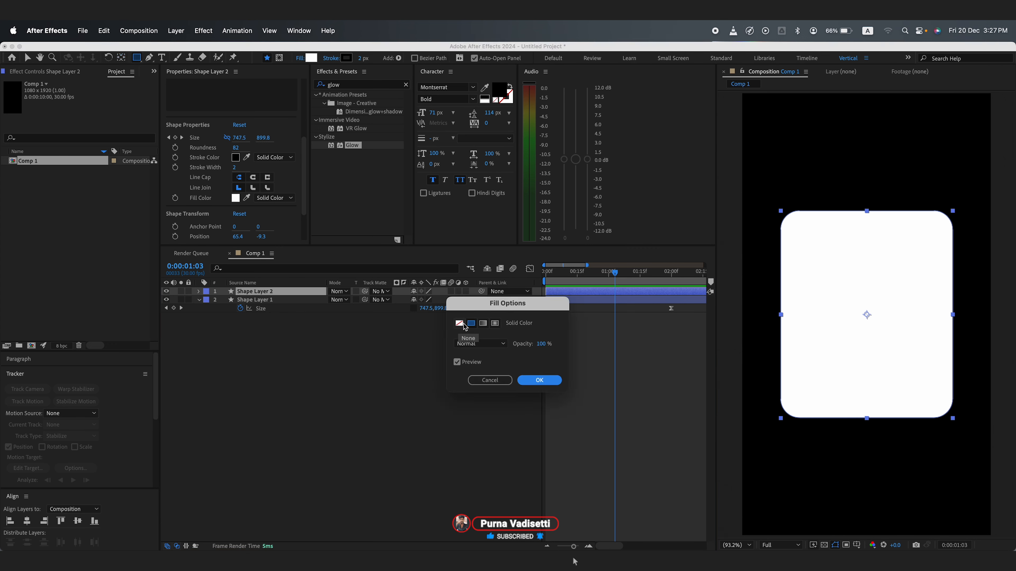
pyautogui.click(459, 323)
pyautogui.click(534, 380)
# Step: Set the original shape layer's stroke width to 0
pyautogui.click(254, 300)
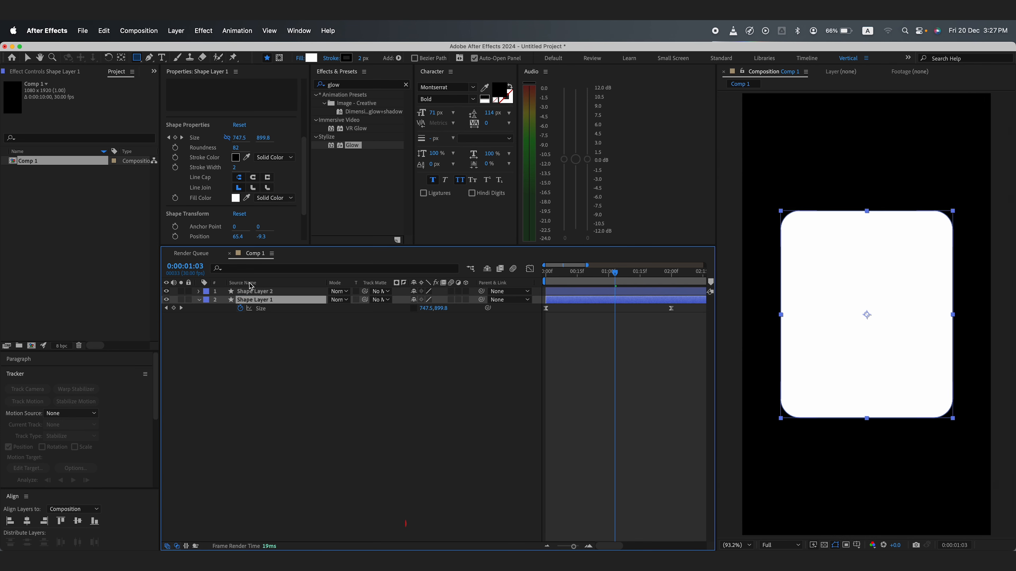
pyautogui.click(235, 167)
pyautogui.click(310, 342)
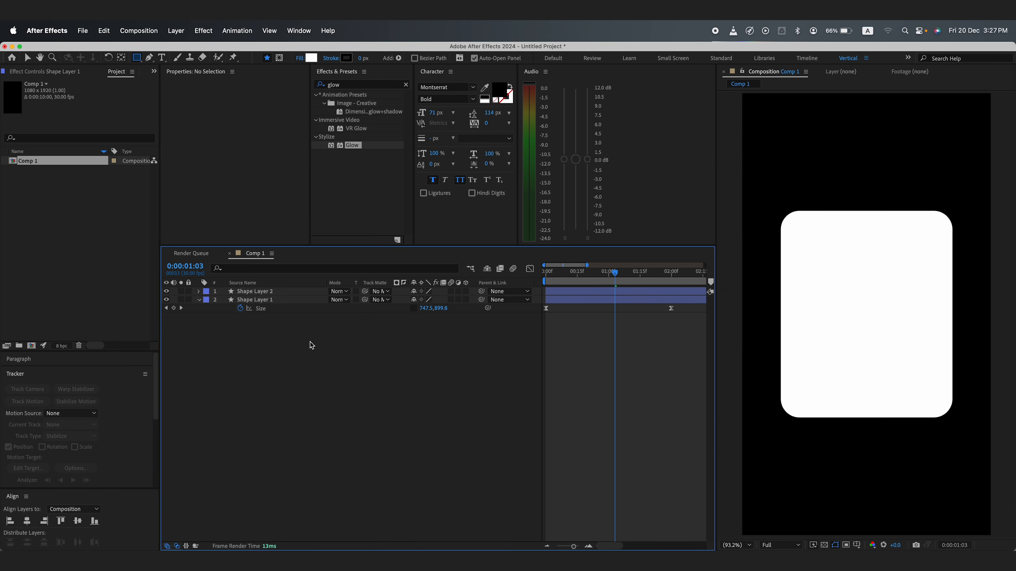
# Step: Add a new solid layer to the composition
pyautogui.rightClick(254, 337)
pyautogui.moveTo(334, 342)
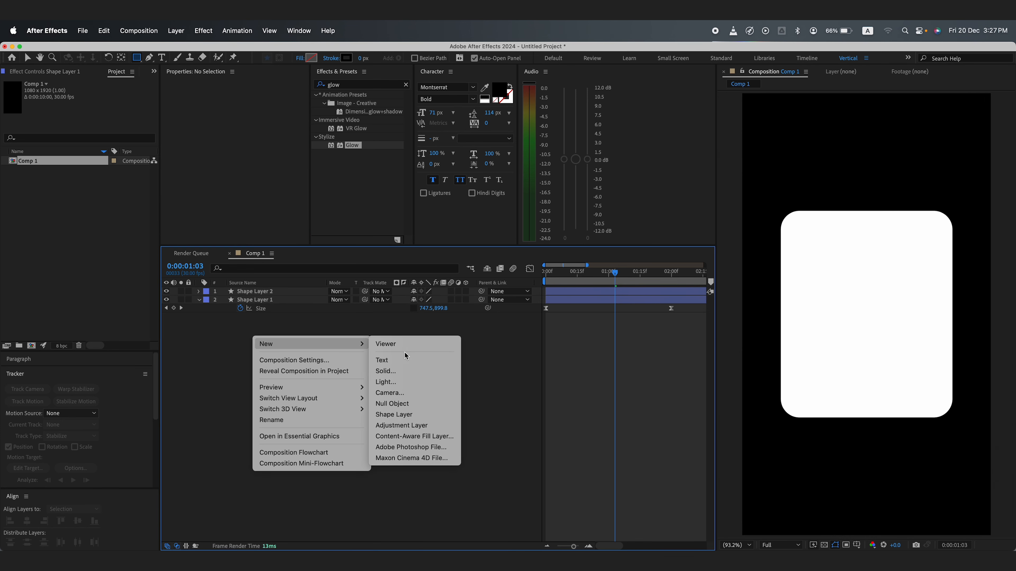
pyautogui.click(409, 369)
pyautogui.click(343, 426)
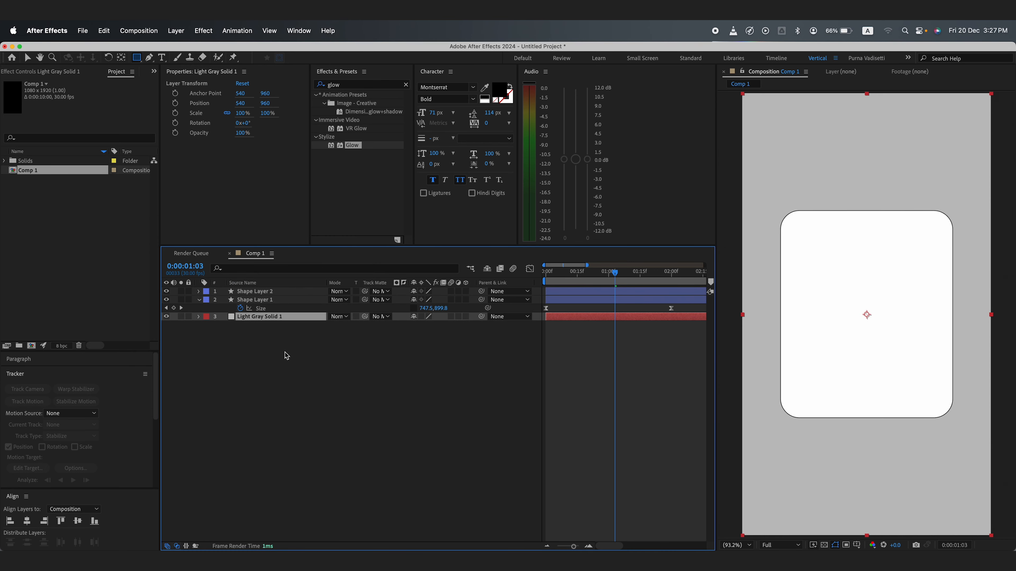
# Step: Duplicate the original shape layer and move the copy down to sit just above the solid
pyautogui.click(282, 341)
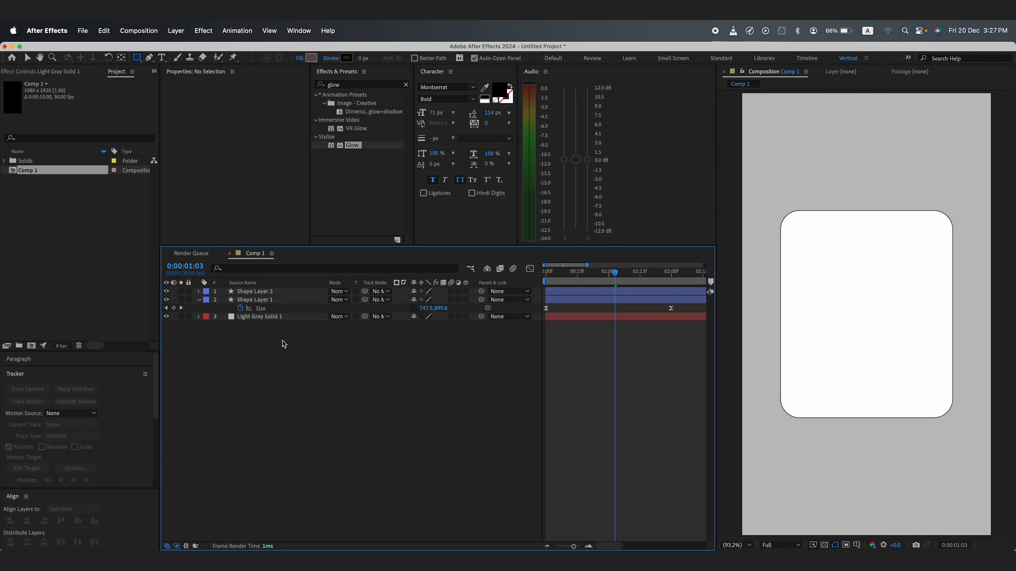
pyautogui.click(274, 300)
pyautogui.click(272, 293)
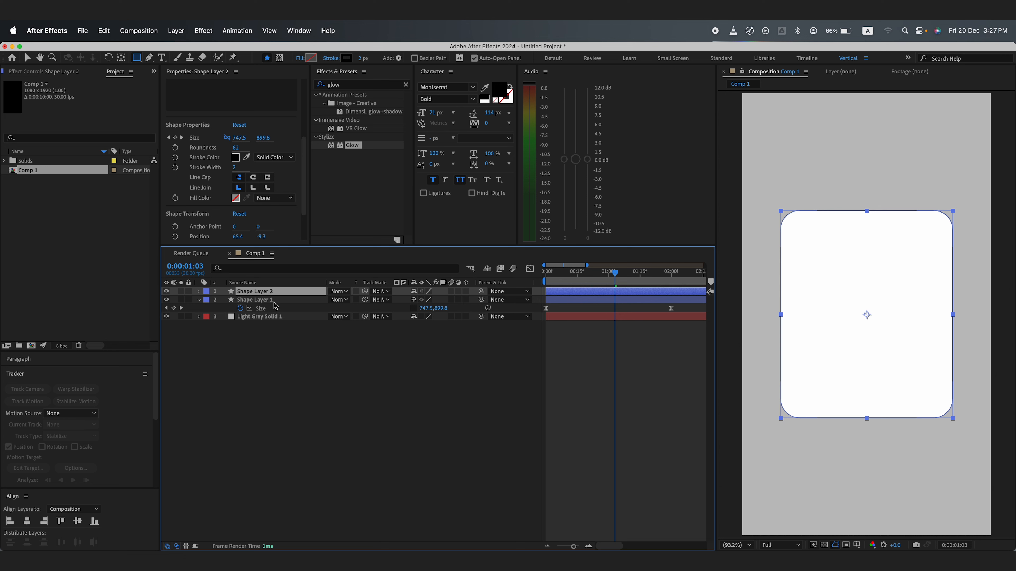
pyautogui.click(297, 301)
pyautogui.moveTo(579, 277); pyautogui.dragTo(618, 277)
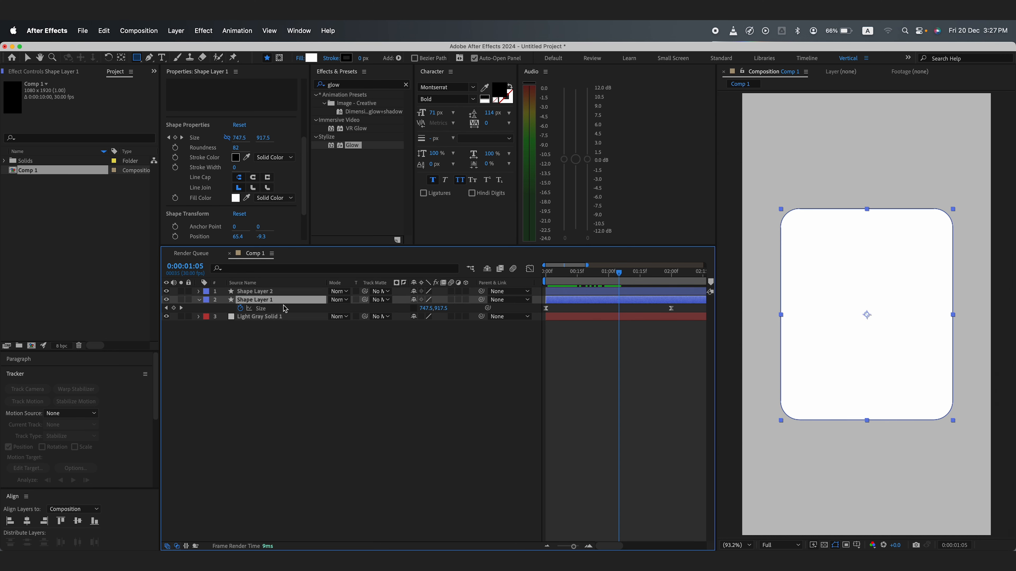
pyautogui.press('super+d')
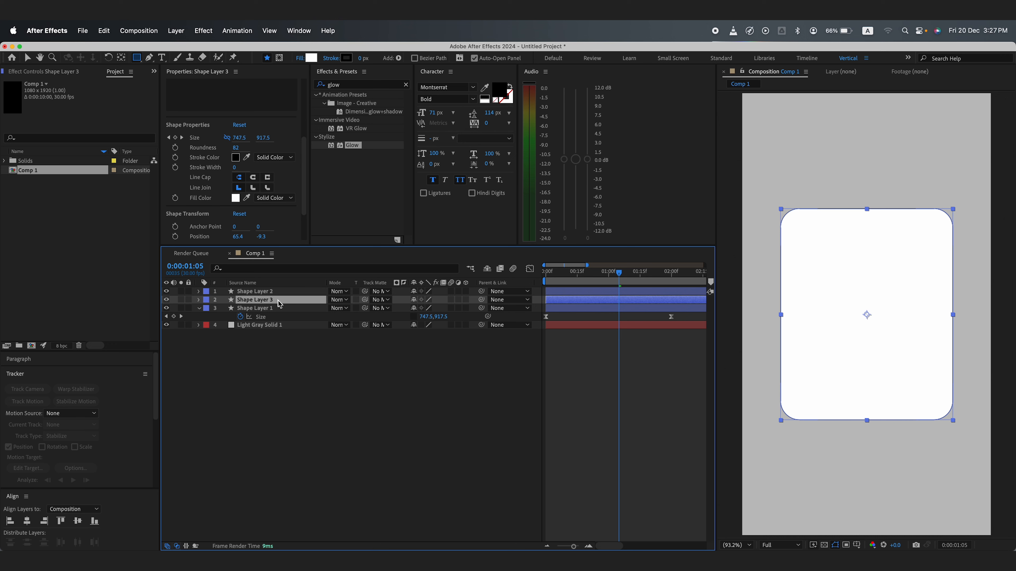
pyautogui.moveTo(278, 304); pyautogui.dragTo(273, 321)
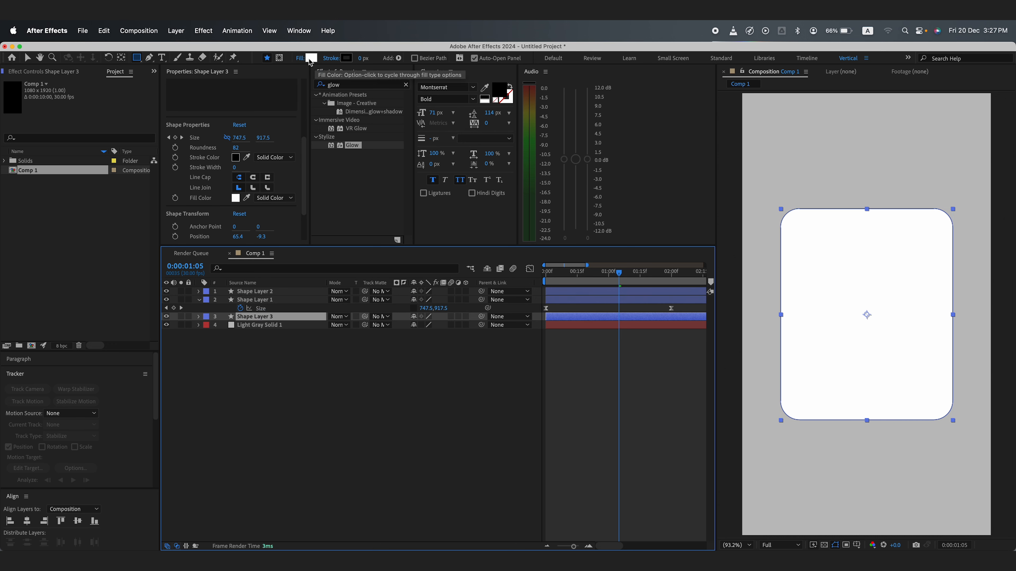
# Step: Set the lower card copy's fill colour to dark grey #333333
pyautogui.click(311, 58)
pyautogui.moveTo(223, 456); pyautogui.dragTo(213, 495)
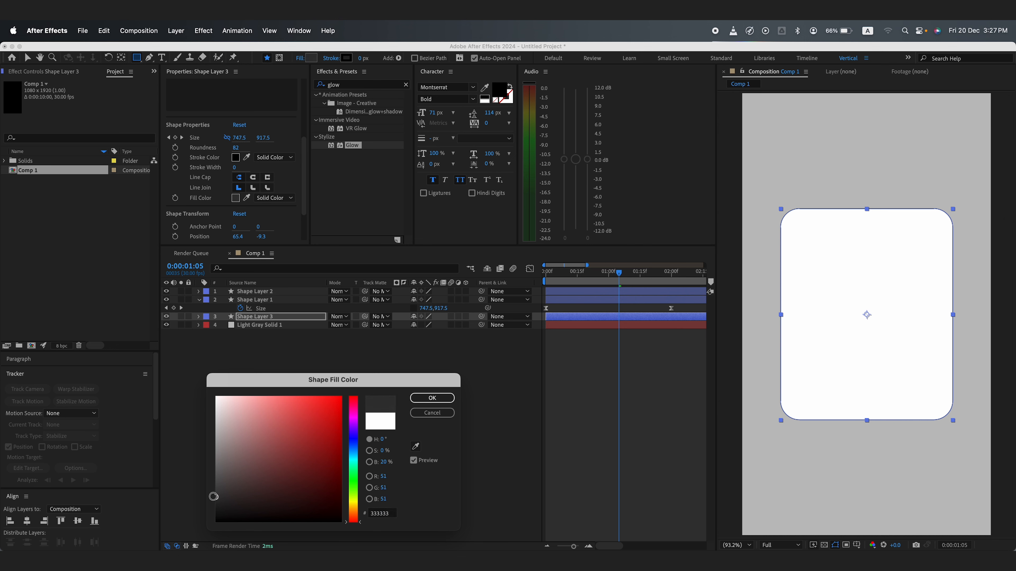
pyautogui.click(431, 398)
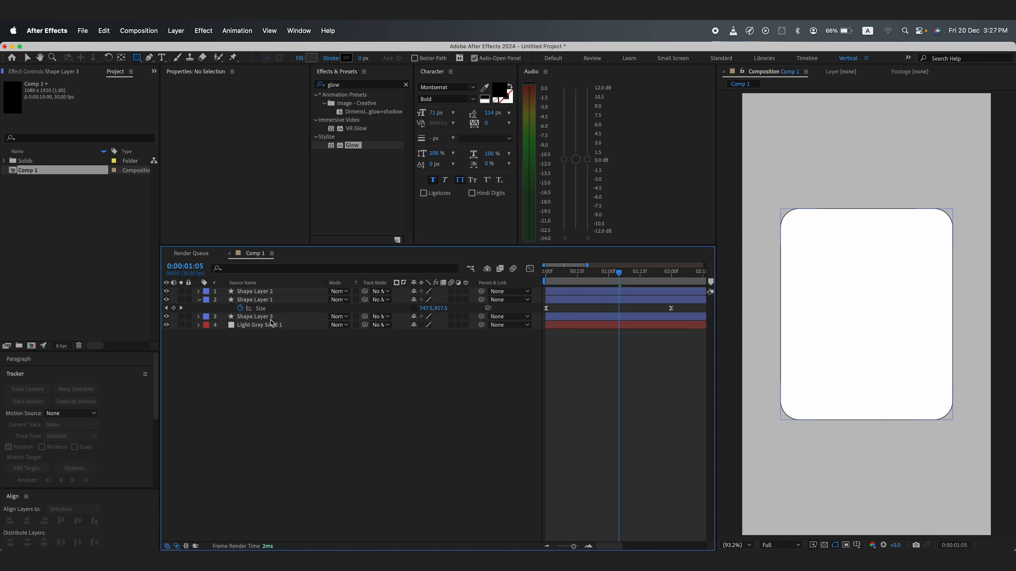
# Step: Offset the dark card copy's position to 513, 975 so it reads as a shadow
pyautogui.press('p')
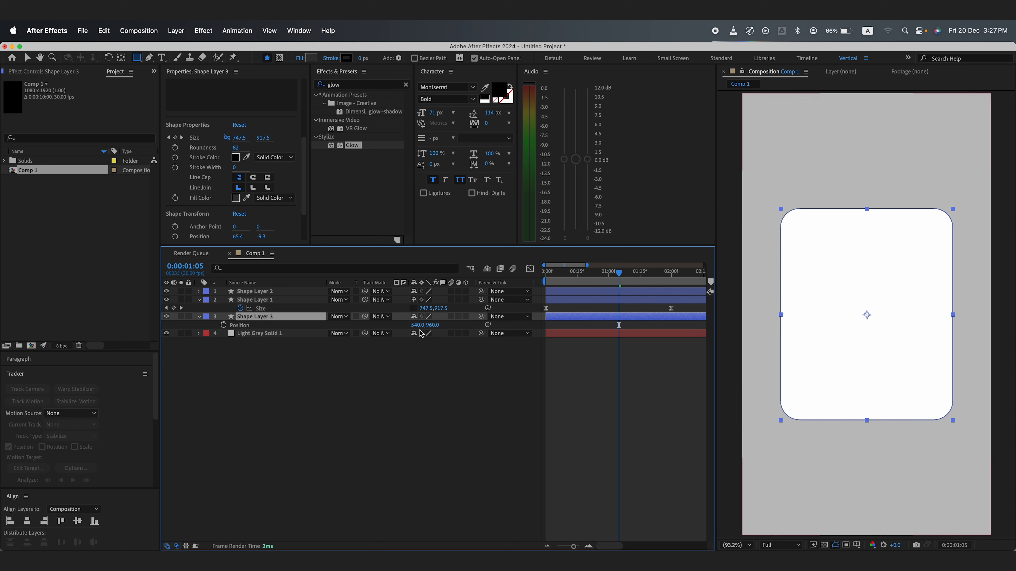
pyautogui.moveTo(418, 325); pyautogui.dragTo(439, 325)
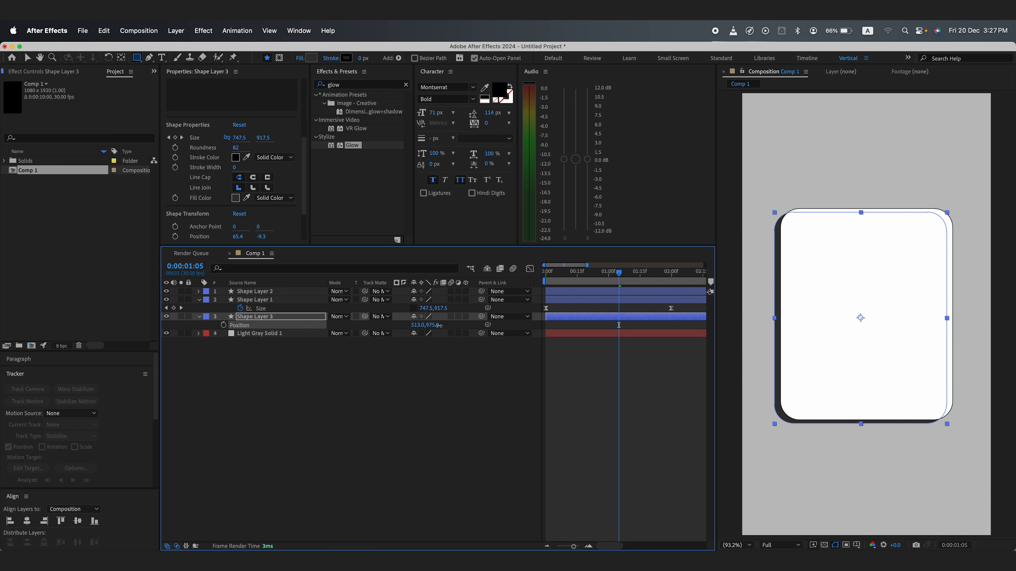
pyautogui.click(431, 422)
# Step: Preview the card animation from the start and reveal all layers' keyframes
pyautogui.moveTo(569, 273); pyautogui.dragTo(534, 283)
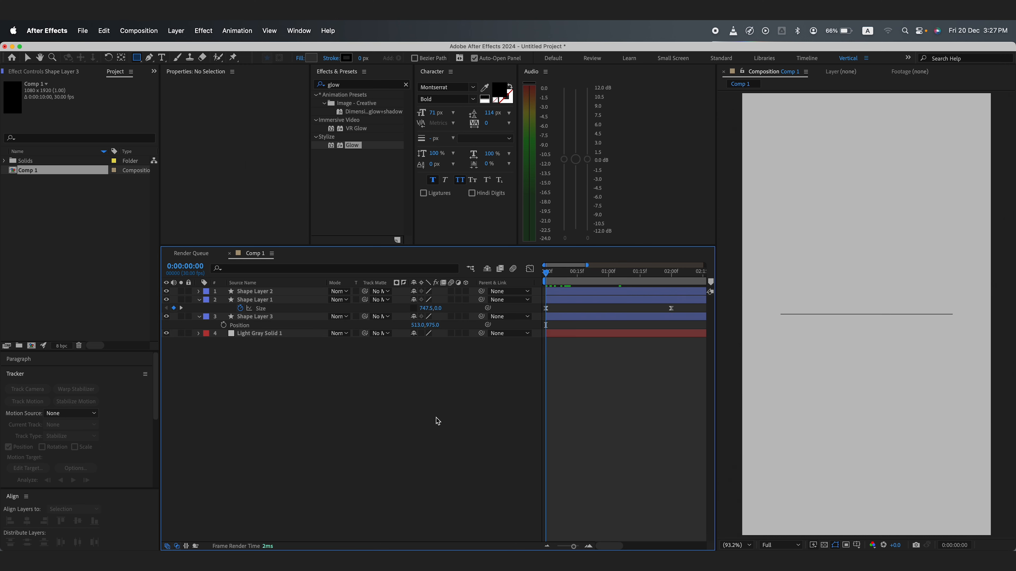
pyautogui.press('space')
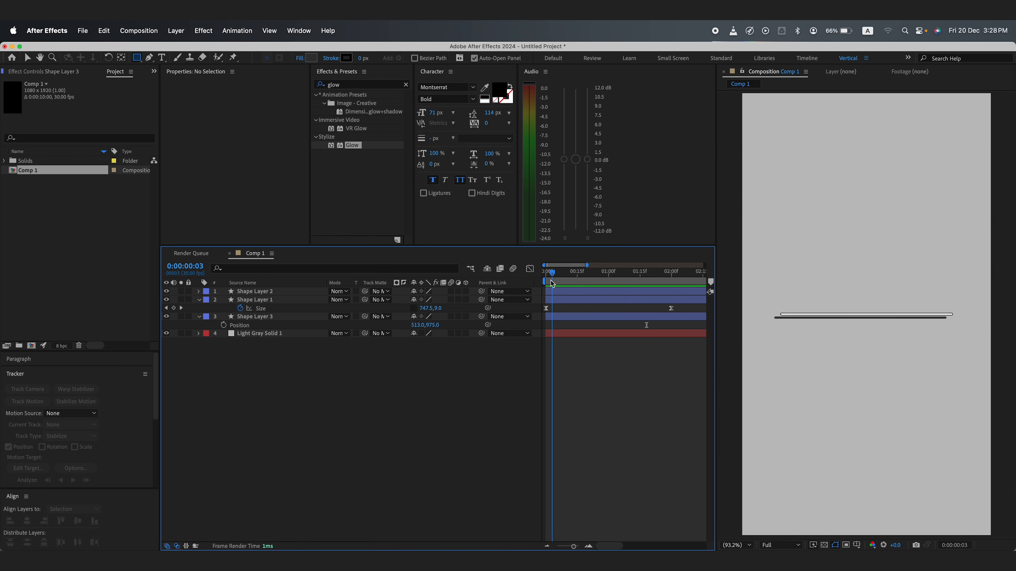
pyautogui.press('space')
pyautogui.moveTo(538, 282); pyautogui.dragTo(643, 283)
pyautogui.press('super+a')
pyautogui.press('u')
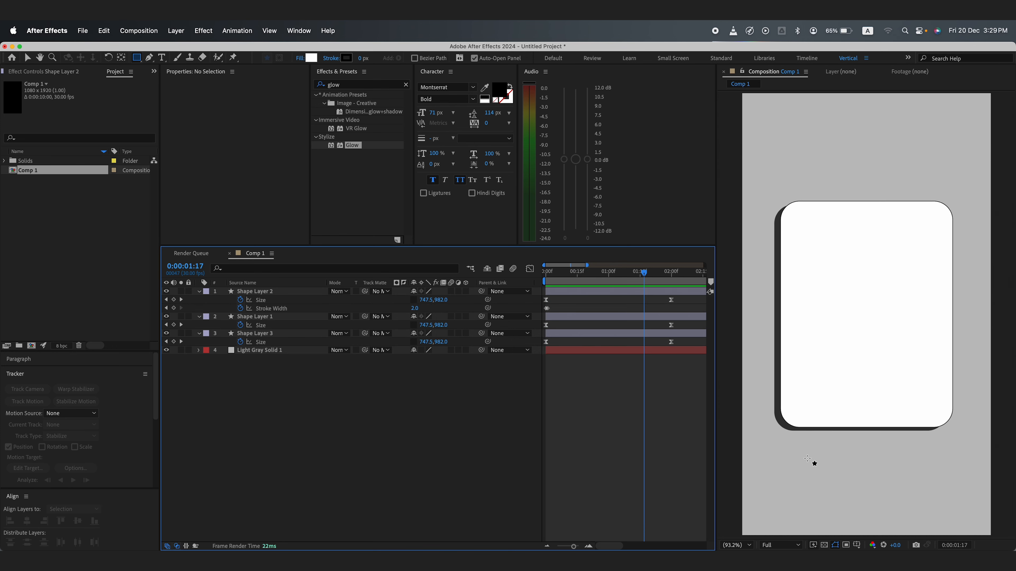
# Step: Draw a rectangle about 568 × 115 px below the card and set its roundness to 33
pyautogui.moveTo(805, 455)
pyautogui.mouseDown()
pyautogui.moveTo(847, 473)
pyautogui.moveTo(936, 481)
pyautogui.mouseUp()
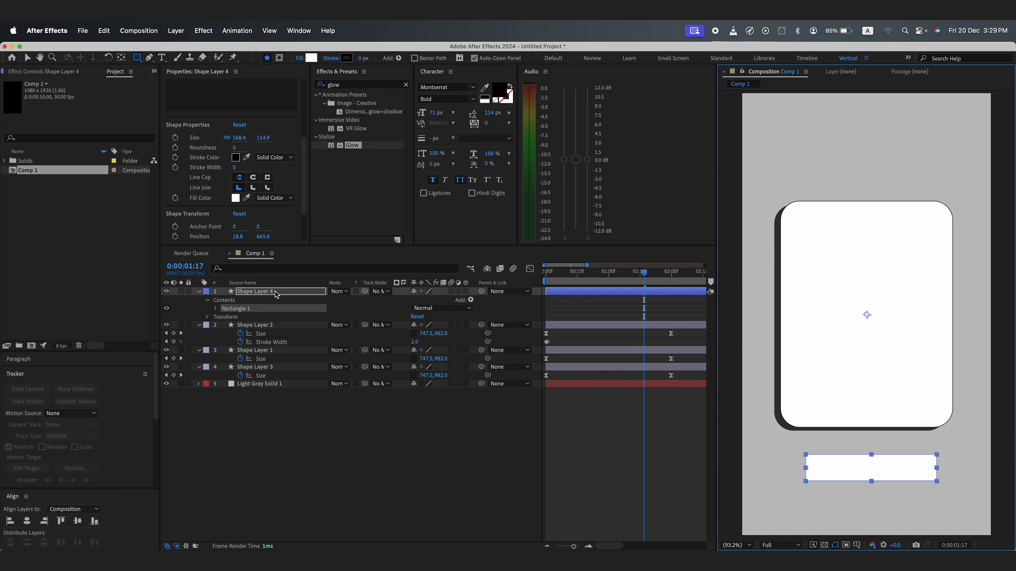
pyautogui.click(234, 148)
pyautogui.moveTo(250, 147); pyautogui.dragTo(260, 148)
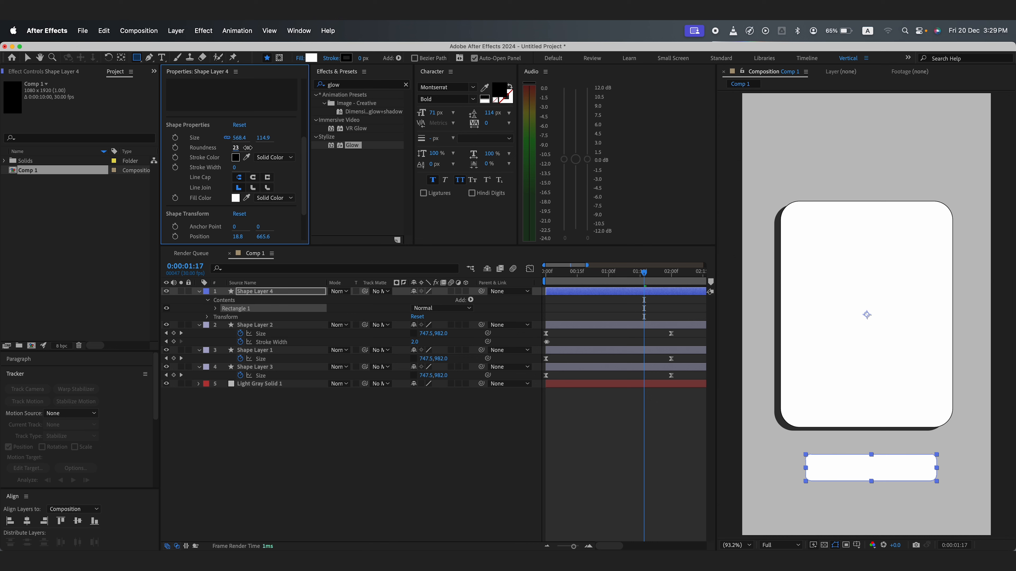
pyautogui.moveTo(247, 147); pyautogui.dragTo(251, 148)
# Step: Centre the new bar's anchor point and align the bar horizontally to the composition
pyautogui.click(26, 521)
pyautogui.keyDown('super'); pyautogui.doubleClick(121, 57); pyautogui.keyUp('super')
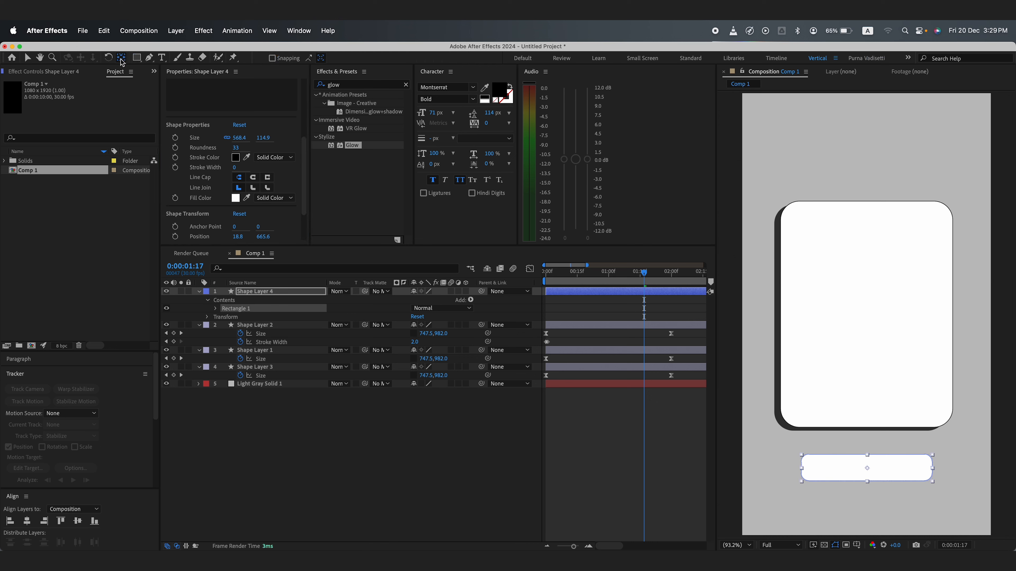
pyautogui.click(27, 521)
# Step: Keyframe the bar's rectangle size so its width grows from 0 to 568.4 with proportions unlinked
pyautogui.click(224, 432)
pyautogui.click(263, 292)
pyautogui.press('q')
pyautogui.click(215, 308)
pyautogui.click(224, 317)
pyautogui.click(665, 281)
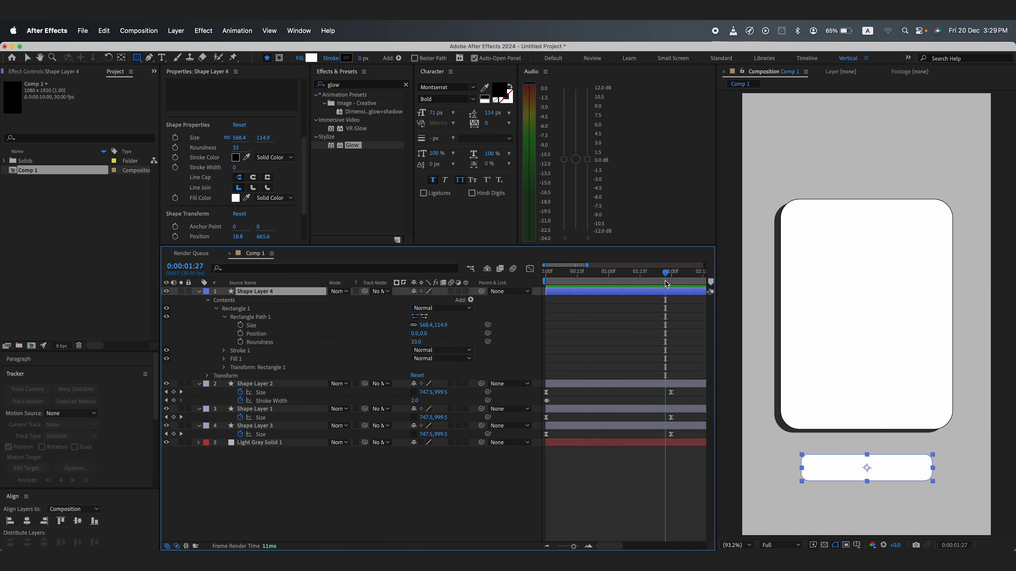
pyautogui.click(240, 324)
pyautogui.press('super+Left')
pyautogui.click(414, 325)
pyautogui.moveTo(425, 325); pyautogui.dragTo(400, 326)
pyautogui.click(410, 481)
pyautogui.moveTo(621, 280); pyautogui.dragTo(600, 280)
# Step: Apply Easy Ease to the bar's size keyframes
pyautogui.click(271, 291)
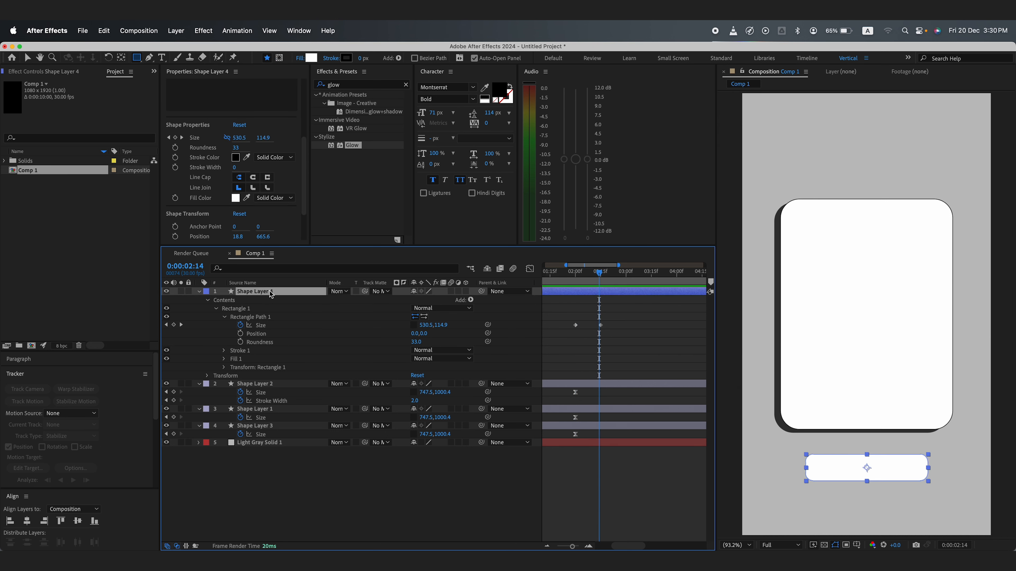
pyautogui.moveTo(612, 319); pyautogui.dragTo(558, 335)
pyautogui.press('F9')
pyautogui.click(530, 269)
pyautogui.click(530, 269)
# Step: Duplicate the bar layer and move the copy directly beneath the original
pyautogui.click(608, 279)
pyautogui.click(272, 291)
pyautogui.press('super+d')
pyautogui.moveTo(272, 291); pyautogui.dragTo(276, 379)
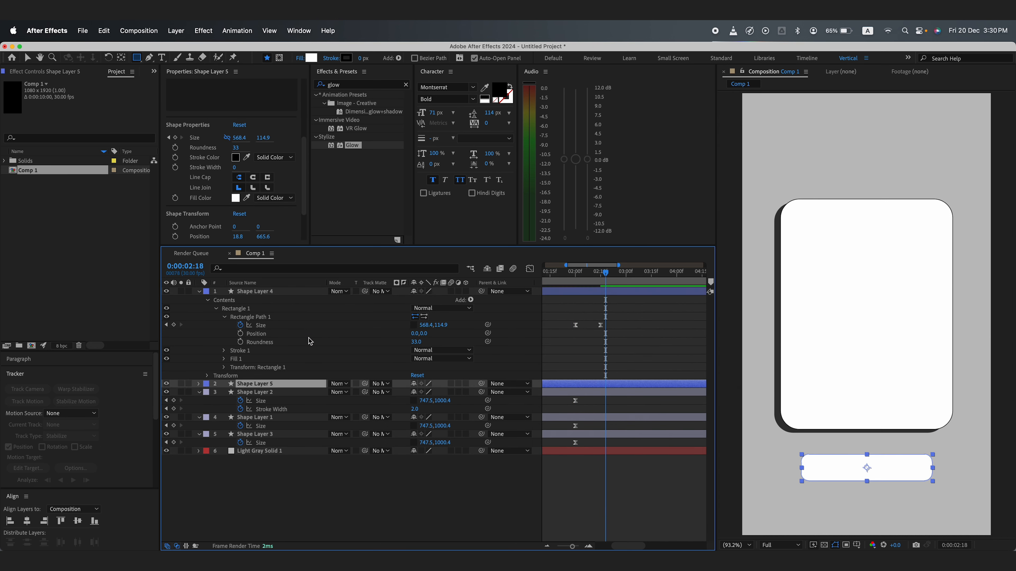
# Step: Fill the bar copy with the card shadow's dark colour and offset its position to 527, 1634.6
pyautogui.click(311, 58)
pyautogui.click(776, 378)
pyautogui.click(433, 399)
pyautogui.press('p')
pyautogui.moveTo(416, 392); pyautogui.dragTo(437, 392)
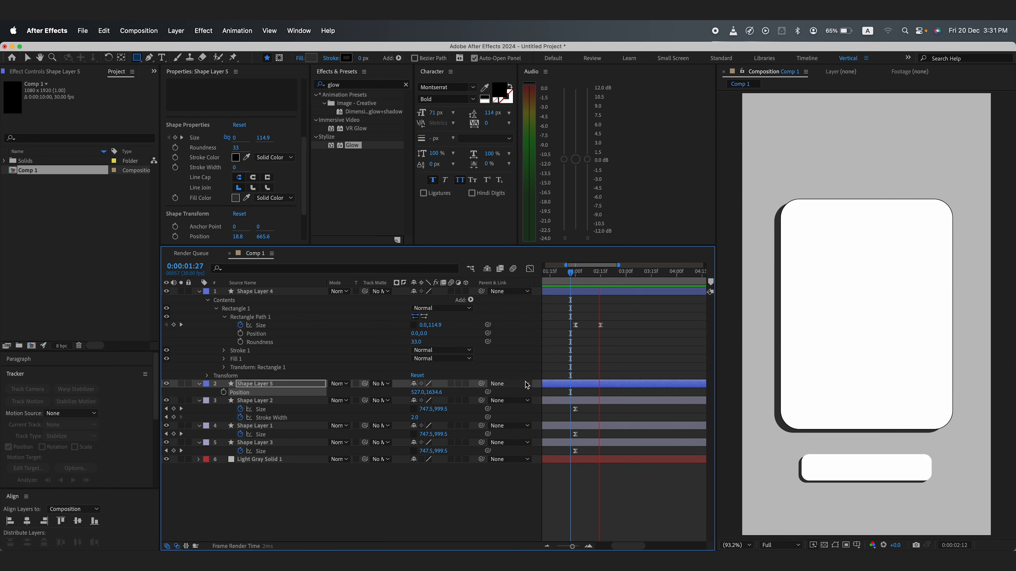
# Step: Duplicate the bar layer and give the copy no fill and a 2 px stroke
pyautogui.click(272, 291)
pyautogui.press('super+d')
pyautogui.click(302, 58)
pyautogui.click(363, 59)
pyautogui.write('2')
pyautogui.click(352, 494)
# Step: Add Opacity keyframes to the outline bar copy near the end of its size animation
pyautogui.moveTo(573, 276)
pyautogui.mouseDown()
pyautogui.moveTo(626, 274)
pyautogui.moveTo(601, 274)
pyautogui.mouseUp()
pyautogui.click(573, 293)
pyautogui.press('u')
pyautogui.click(165, 300)
pyautogui.press('t')
pyautogui.click(223, 300)
pyautogui.press('super+Right')
pyautogui.click(173, 300)
# Step: Reveal the animated properties of all layers in the timeline
pyautogui.click(292, 291)
pyautogui.press('super+a')
pyautogui.press('u')
pyautogui.click(319, 487)
# Step: Import Instagram.png from Finder into the project and add it to the composition
pyautogui.click(97, 566)
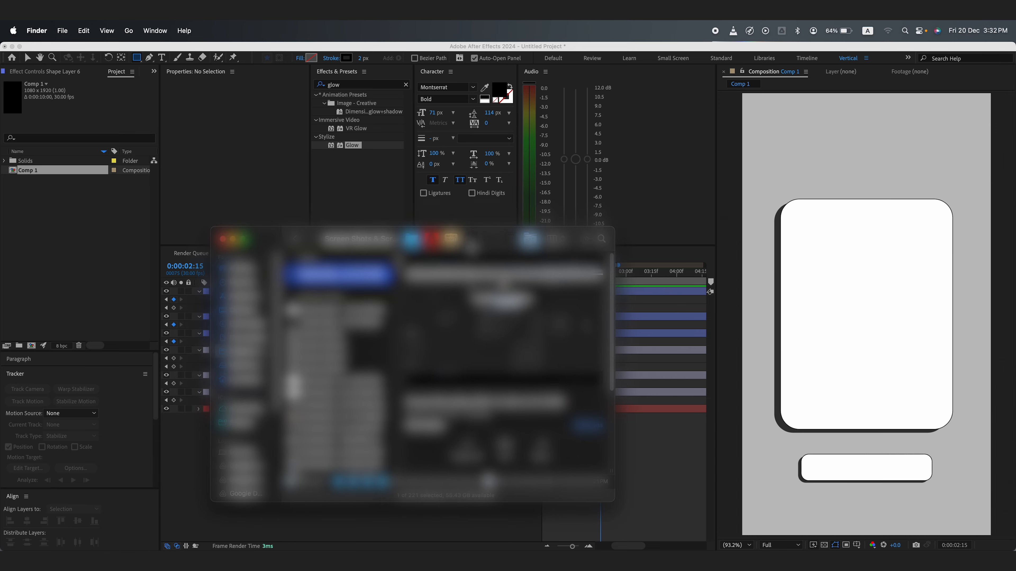
pyautogui.click(479, 243)
pyautogui.moveTo(476, 276); pyautogui.dragTo(72, 224)
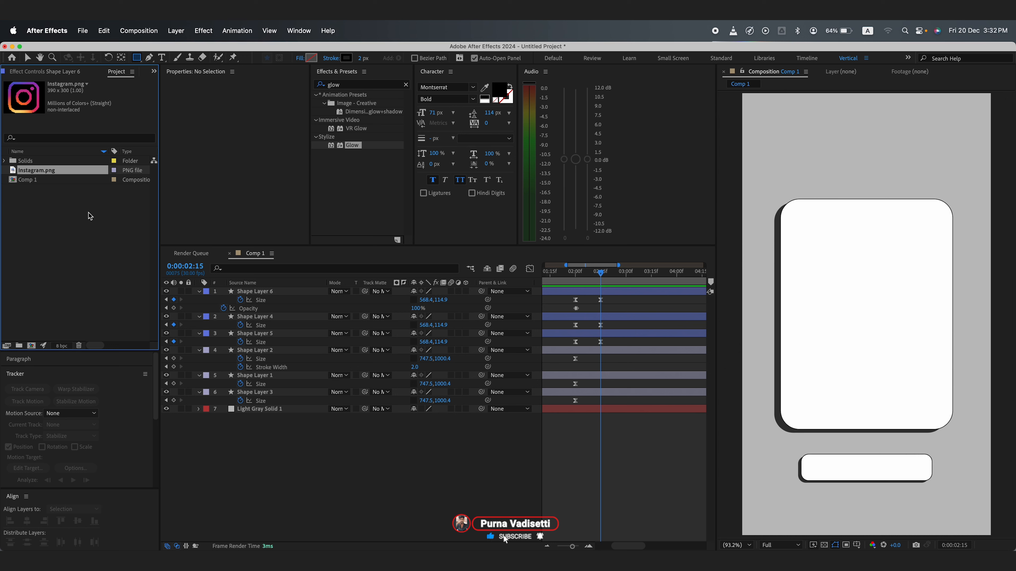
pyautogui.moveTo(45, 170); pyautogui.dragTo(242, 293)
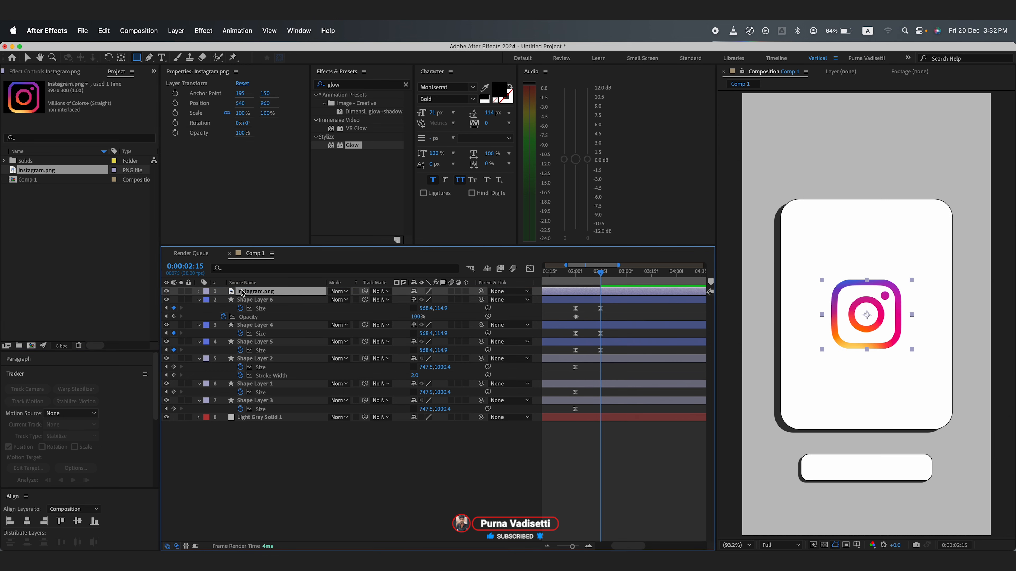
# Step: Scale the Instagram logo to 29% and position it at 540, 459 over the card's top edge
pyautogui.press('s')
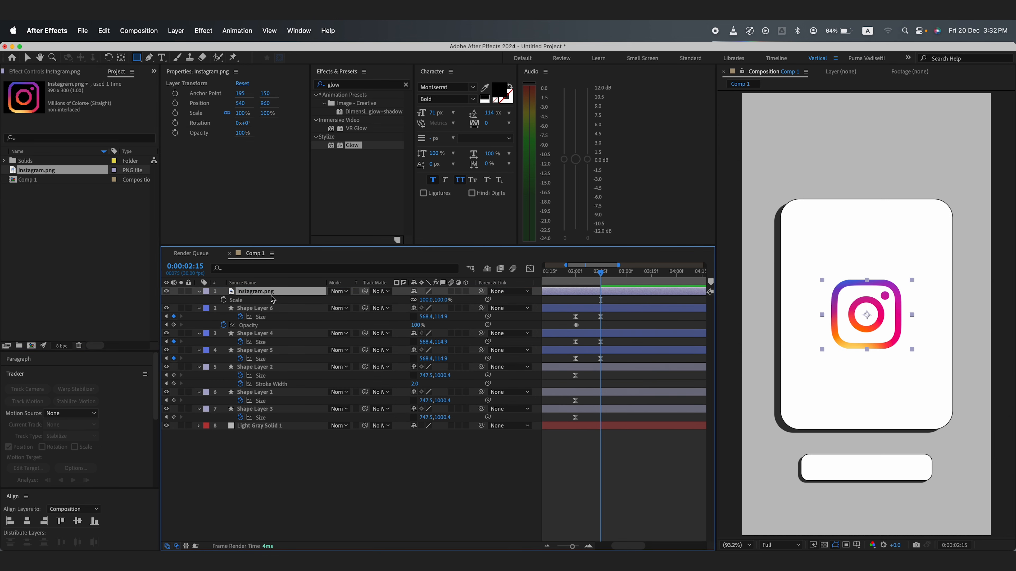
pyautogui.moveTo(426, 300); pyautogui.dragTo(392, 300)
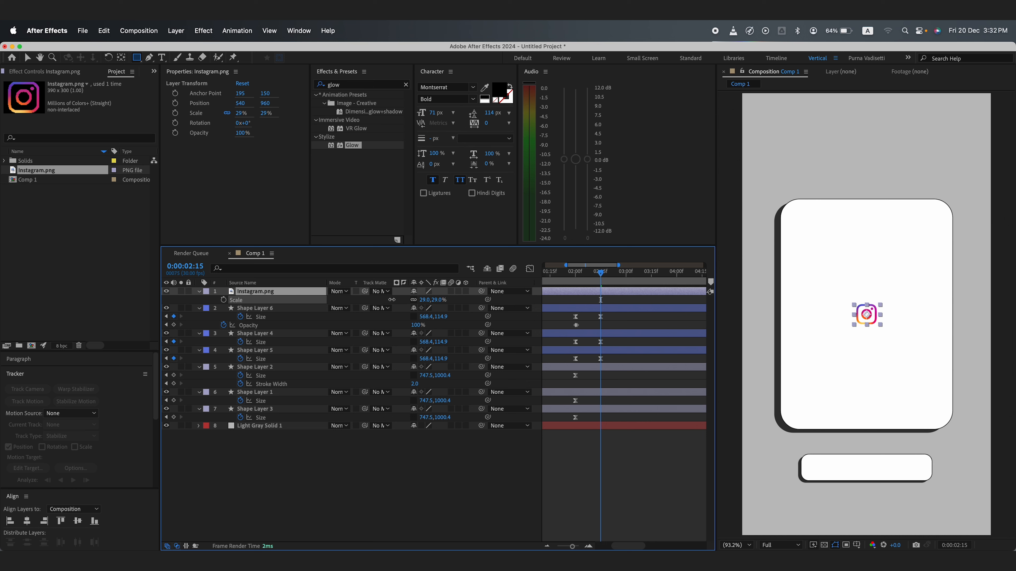
pyautogui.press('p')
pyautogui.click(437, 300)
pyautogui.write('467')
pyautogui.press('Return')
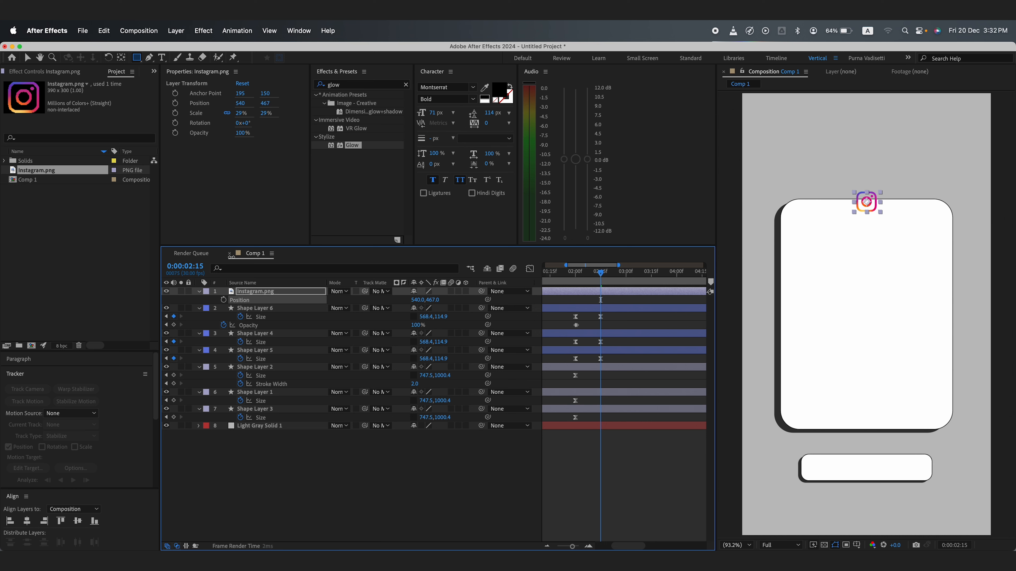
pyautogui.press('Up')
pyautogui.press('Up')
pyautogui.press('Up')
pyautogui.press('Up')
pyautogui.press('Up')
pyautogui.press('Up')
pyautogui.press('Up')
pyautogui.press('Up')
pyautogui.press('Up')
pyautogui.press('Up')
pyautogui.press('Up')
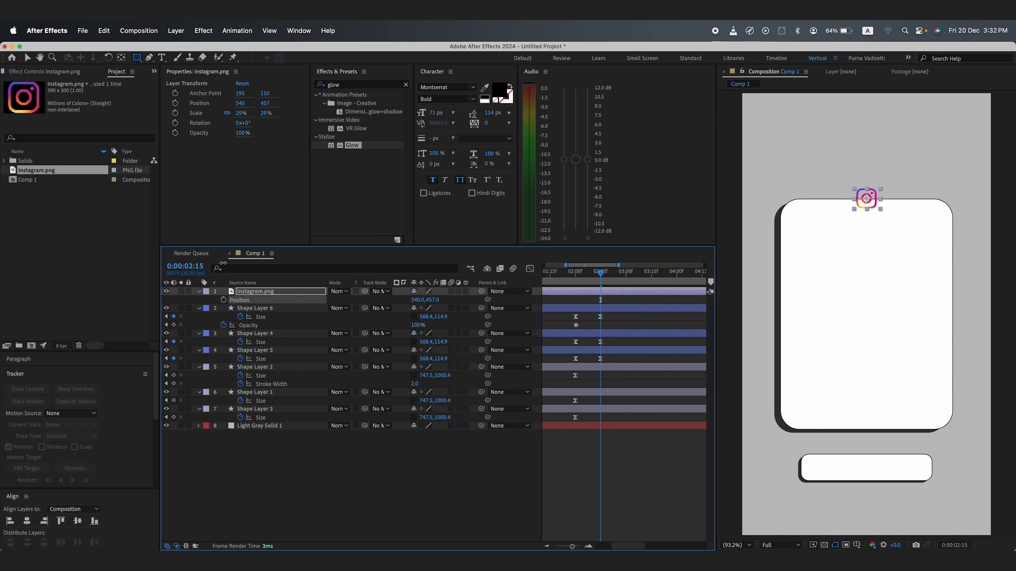
pyautogui.press('Down')
pyautogui.press('Down')
# Step: Draw a rectangle about 112 × 105 px around the logo, centre its anchor and set roundness to 29
pyautogui.click(261, 291)
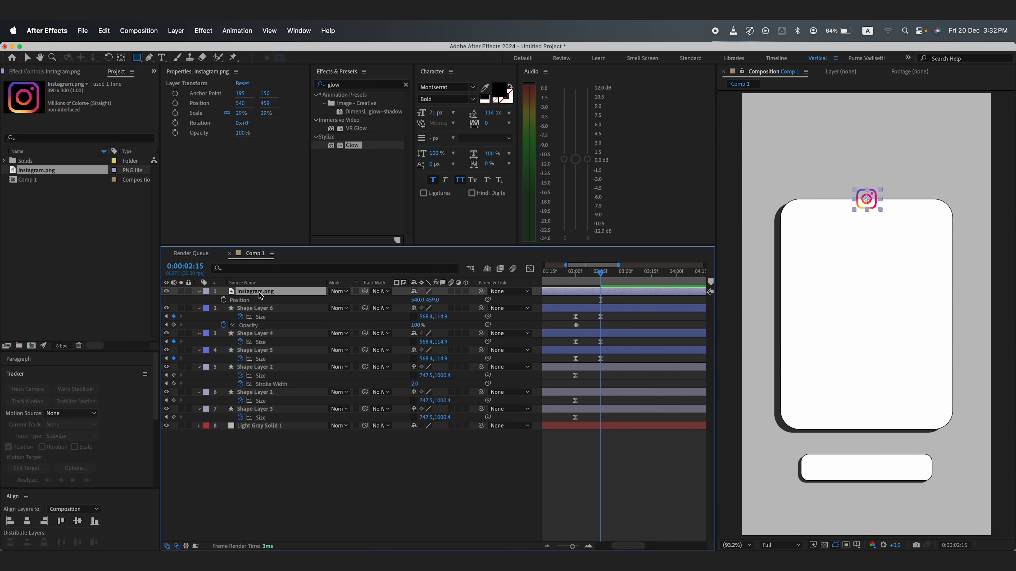
pyautogui.click(321, 496)
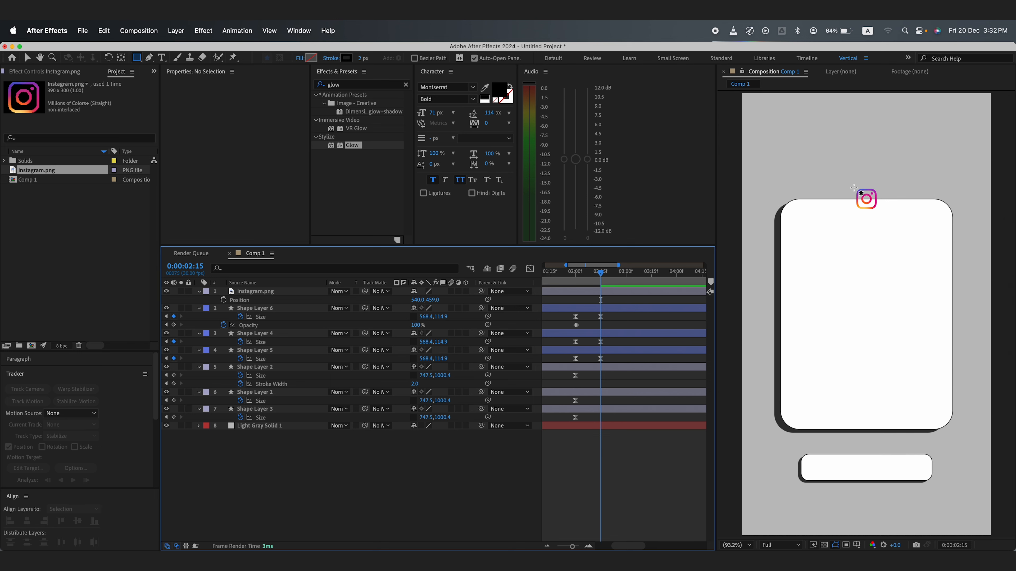
pyautogui.moveTo(853, 188); pyautogui.dragTo(879, 211)
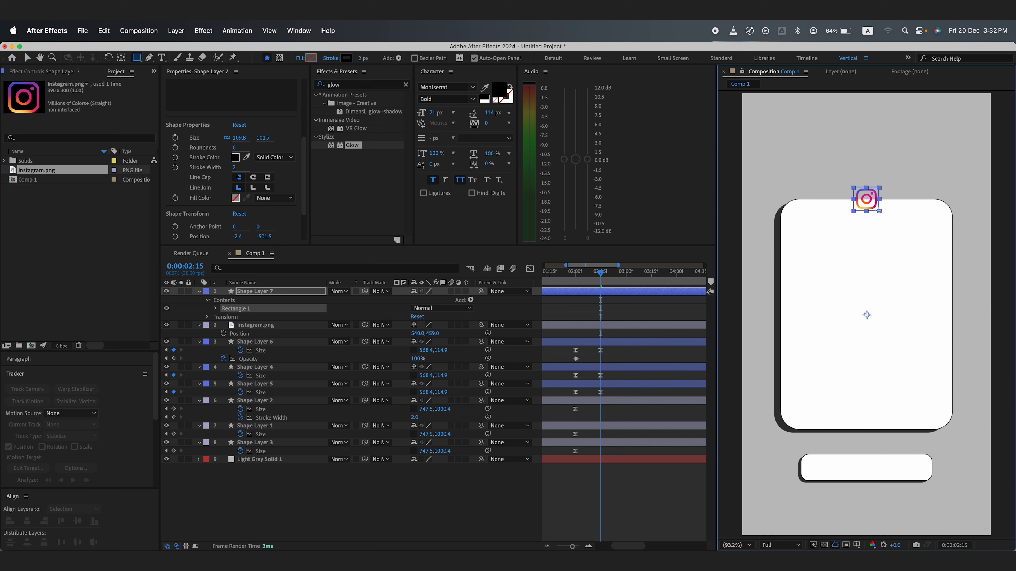
pyautogui.moveTo(879, 211); pyautogui.dragTo(880, 212)
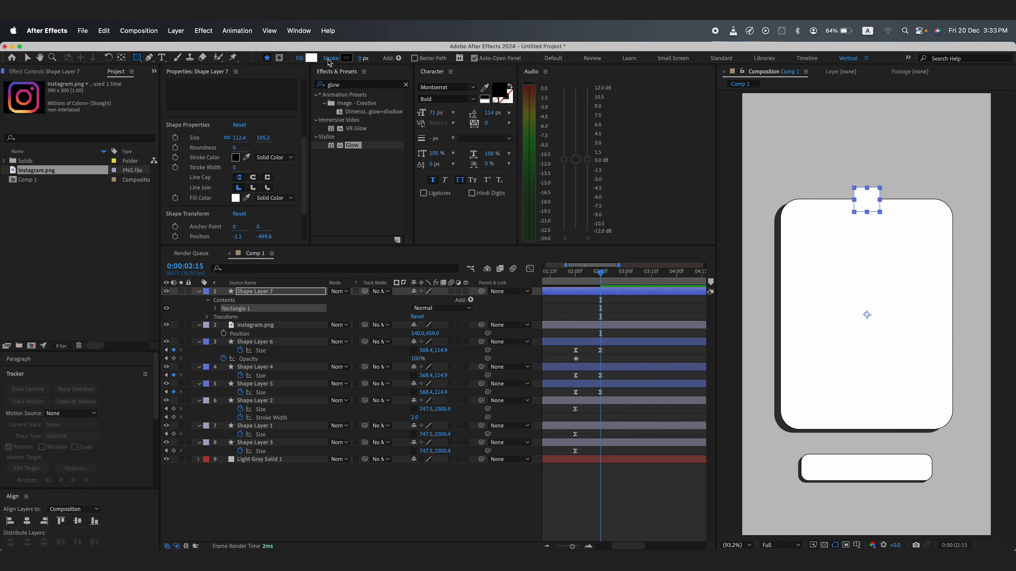
pyautogui.click(121, 57)
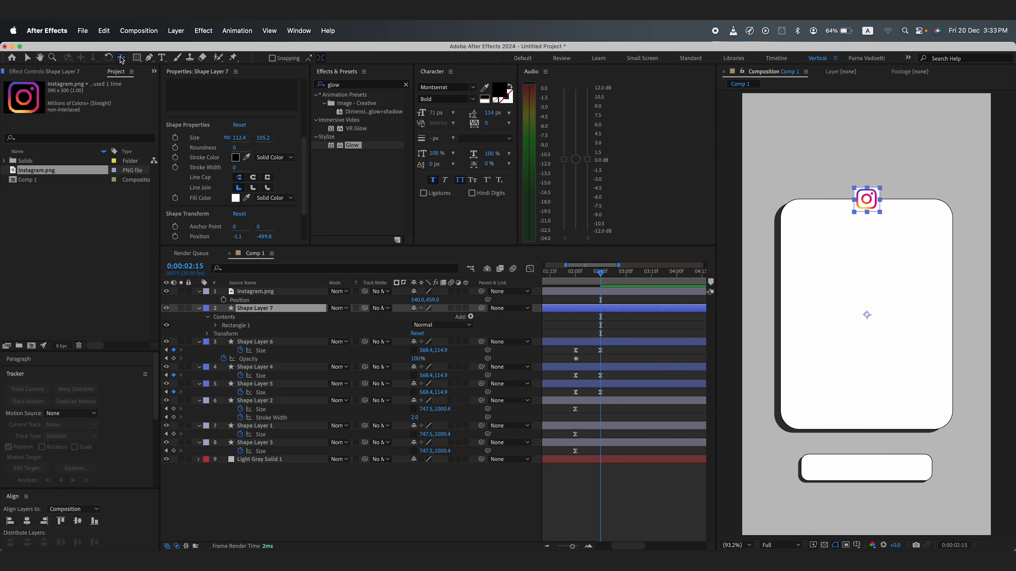
pyautogui.keyDown('super'); pyautogui.doubleClick(121, 59); pyautogui.keyUp('super')
pyautogui.moveTo(235, 148); pyautogui.dragTo(248, 148)
# Step: Duplicate the logo's frame layer and move the copy beneath the original
pyautogui.click(257, 292)
pyautogui.click(258, 309)
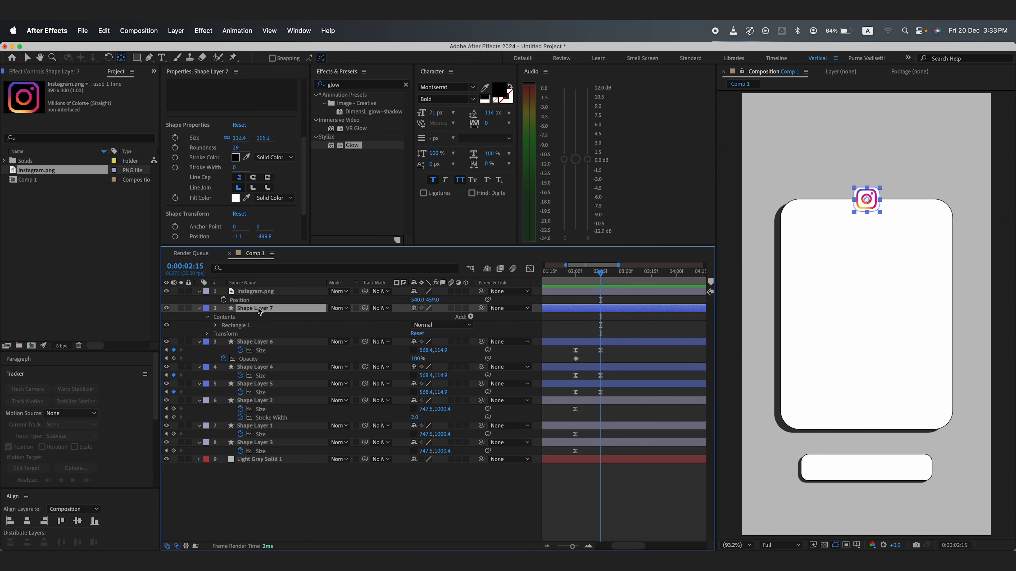
pyautogui.click(136, 57)
pyautogui.click(256, 291)
pyautogui.click(256, 308)
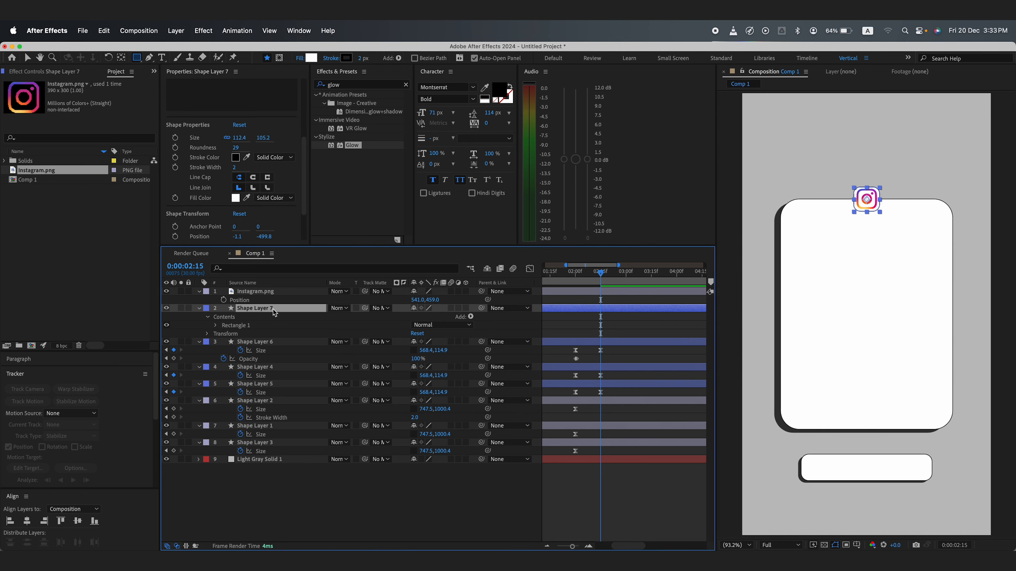
pyautogui.click(215, 325)
pyautogui.press('s')
pyautogui.press('super+d')
pyautogui.moveTo(265, 309); pyautogui.dragTo(263, 330)
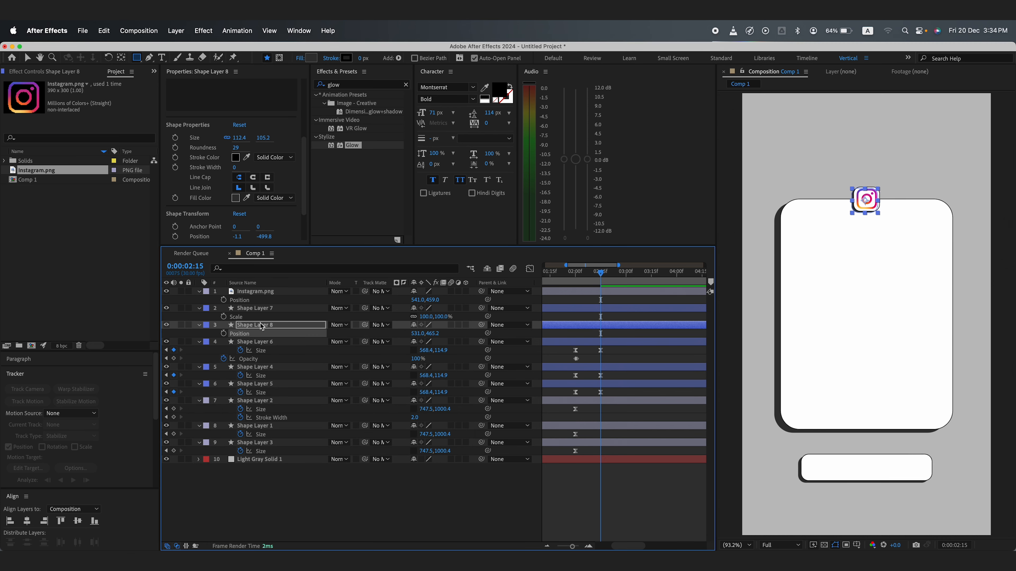
pyautogui.press('Return')
pyautogui.keyDown('shift'); pyautogui.click(250, 292); pyautogui.keyUp('shift')
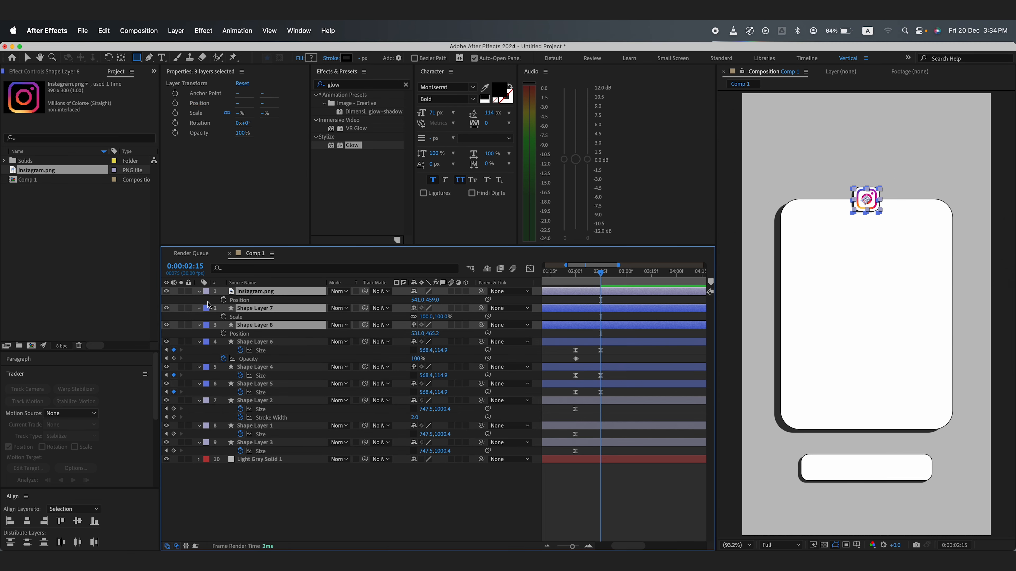
pyautogui.click(223, 300)
pyautogui.moveTo(601, 274); pyautogui.dragTo(626, 275)
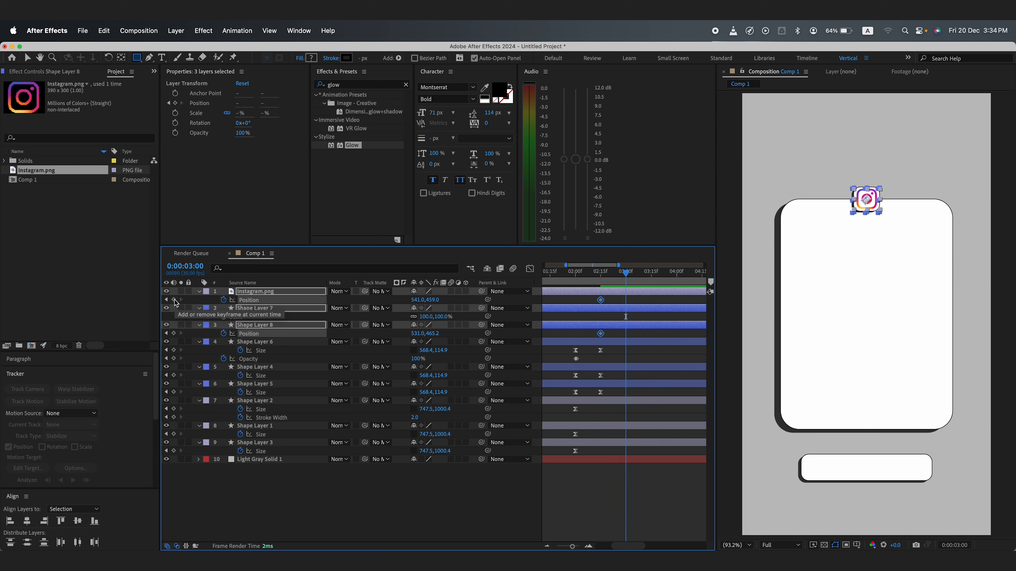
pyautogui.click(173, 299)
pyautogui.click(223, 316)
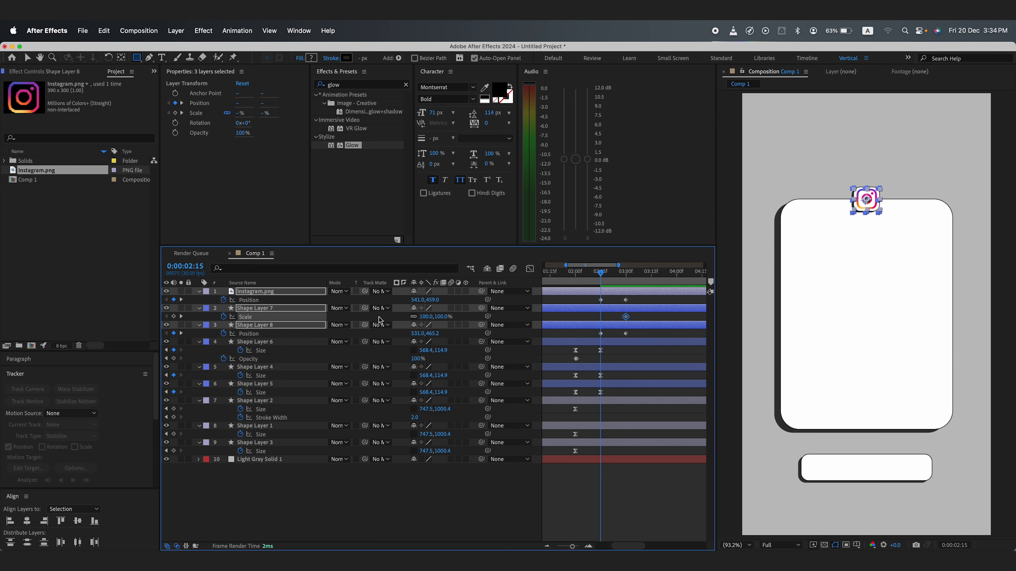
pyautogui.press('super+z')
pyautogui.moveTo(431, 316)
pyautogui.mouseDown()
pyautogui.moveTo(456, 322)
pyautogui.moveTo(400, 300)
pyautogui.moveTo(416, 317)
pyautogui.mouseUp()
pyautogui.click(496, 319)
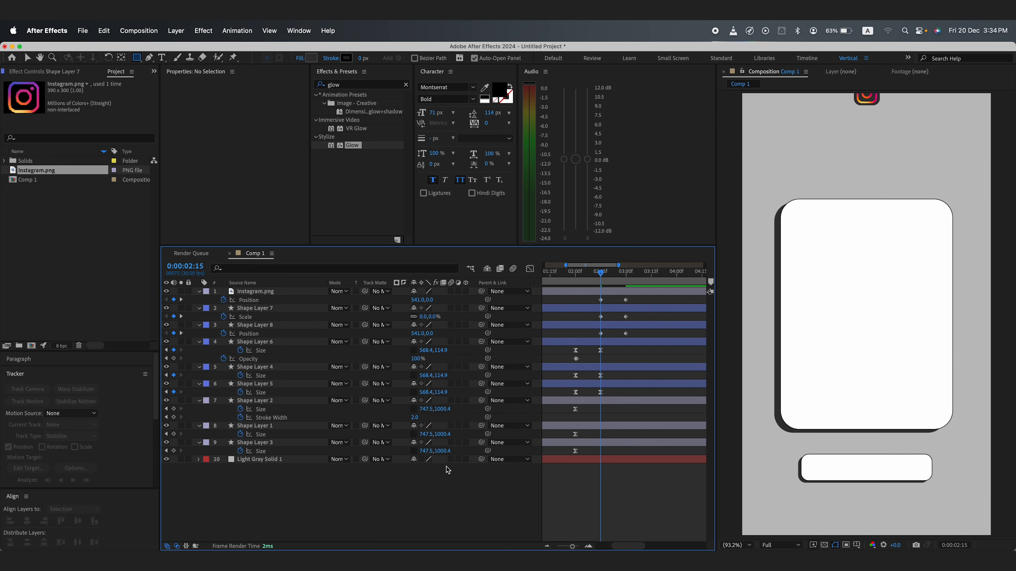
pyautogui.press('super+z')
pyautogui.press('super+z')
pyautogui.press('super+z')
pyautogui.press('super+z')
pyautogui.press('super+z')
# Step: Keyframe the logo, frame and frame copy scaling up from 0% and apply Easy Ease
pyautogui.press('s')
pyautogui.click(224, 299)
pyautogui.moveTo(600, 274); pyautogui.dragTo(591, 337)
pyautogui.click(174, 300)
pyautogui.click(440, 301)
pyautogui.write('0')
pyautogui.press('space')
pyautogui.press('space')
pyautogui.press('F9')
# Step: Steepen the scale speed curve in the Graph Editor
pyautogui.click(530, 269)
pyautogui.moveTo(646, 465); pyautogui.dragTo(616, 516)
pyautogui.press('=')
pyautogui.press('=')
pyautogui.moveTo(624, 274)
pyautogui.mouseDown()
pyautogui.moveTo(691, 277)
pyautogui.moveTo(624, 285)
pyautogui.mouseUp()
pyautogui.hscroll(5, 594, 318)
pyautogui.moveTo(633, 506); pyautogui.dragTo(601, 505)
pyautogui.click(529, 269)
pyautogui.moveTo(564, 274); pyautogui.dragTo(625, 273)
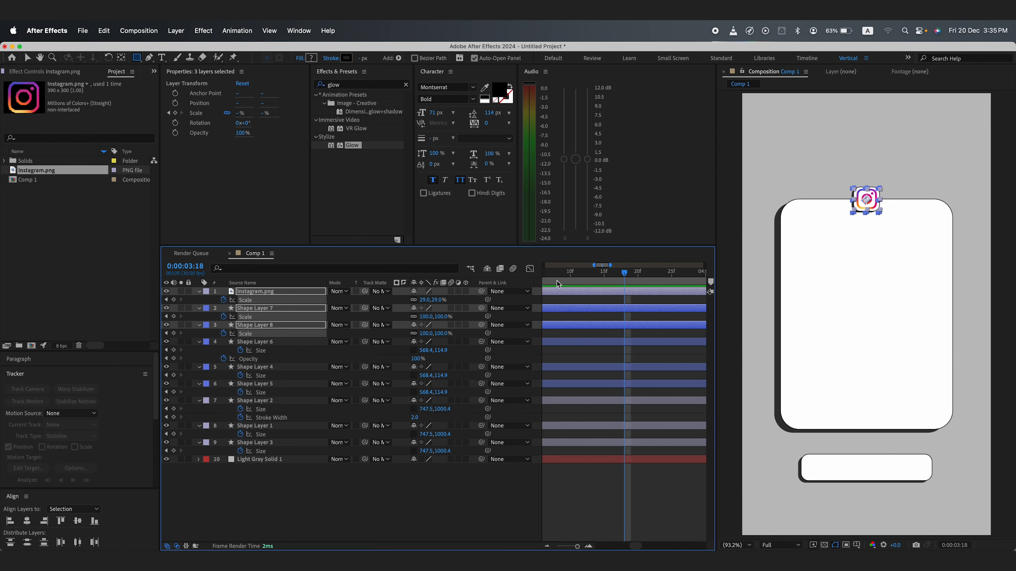
# Step: Preview the whole animation from the beginning
pyautogui.click(591, 481)
pyautogui.press('-')
pyautogui.press('-')
pyautogui.press('-')
pyautogui.press('-')
pyautogui.press('Home')
pyautogui.press('space')
pyautogui.moveTo(546, 274); pyautogui.dragTo(601, 273)
# Step: Try a label colour on the bar shape layers
pyautogui.click(256, 291)
pyautogui.click(276, 309)
pyautogui.click(260, 426)
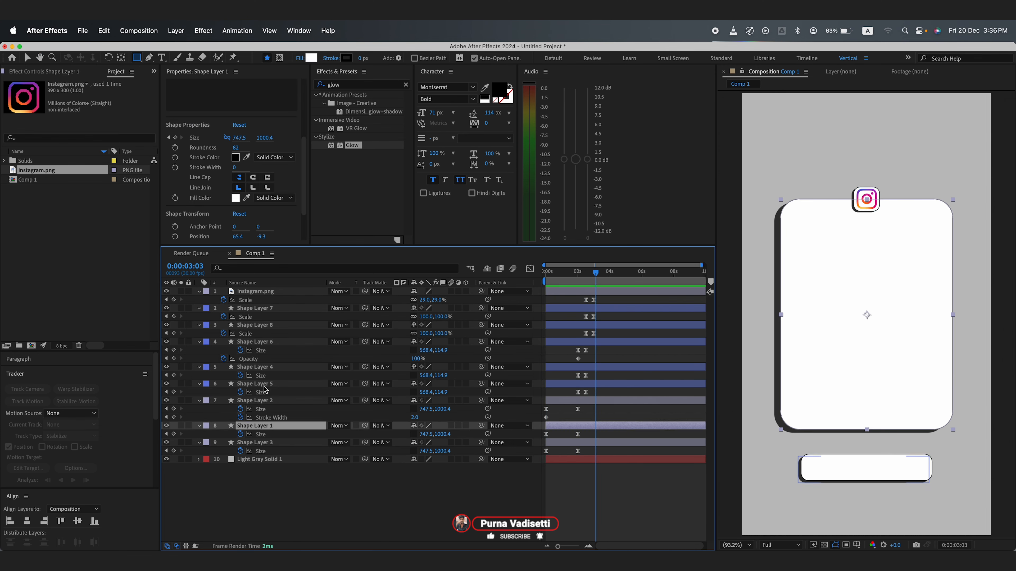
pyautogui.click(256, 342)
pyautogui.keyDown('shift'); pyautogui.click(256, 384); pyautogui.keyUp('shift')
pyautogui.click(206, 384)
pyautogui.click(241, 451)
# Step: Label the Instagram logo and its two frame layers orange
pyautogui.click(256, 292)
pyautogui.keyDown('shift'); pyautogui.click(257, 325); pyautogui.keyUp('shift')
pyautogui.click(206, 308)
pyautogui.click(241, 464)
# Step: Label the three bar shape layers purple
pyautogui.click(256, 342)
pyautogui.keyDown('shift'); pyautogui.click(256, 384); pyautogui.keyUp('shift')
pyautogui.click(206, 367)
pyautogui.click(243, 511)
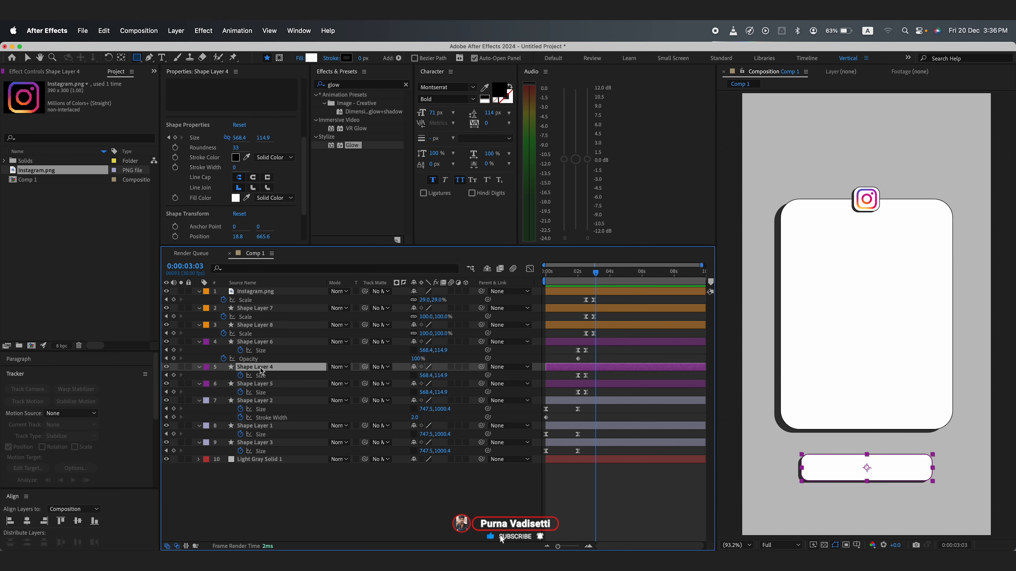
# Step: Create a text layer reading "Follow" below the bar and select all its text
pyautogui.press('super+t')
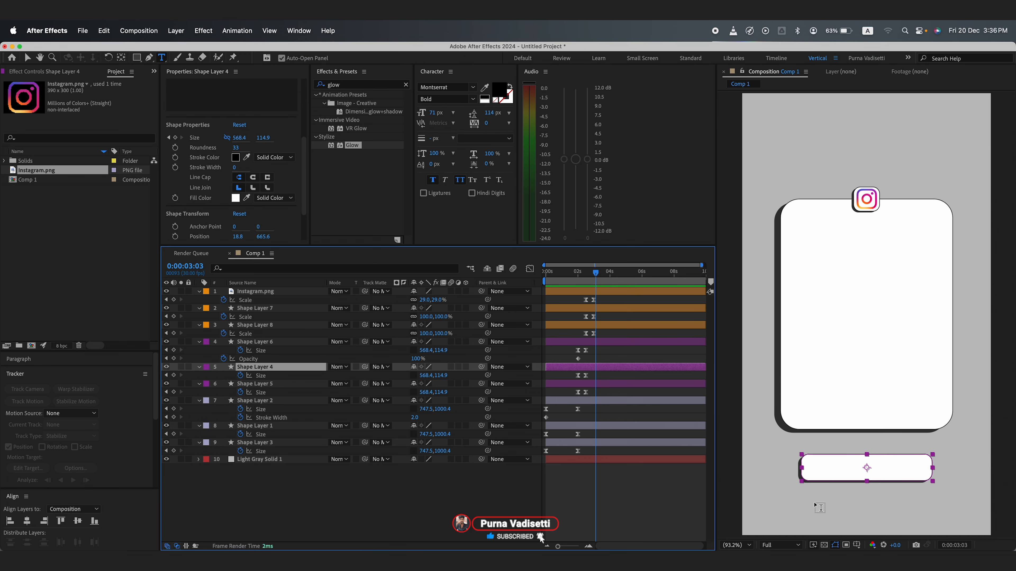
pyautogui.click(815, 505)
pyautogui.write('Follow')
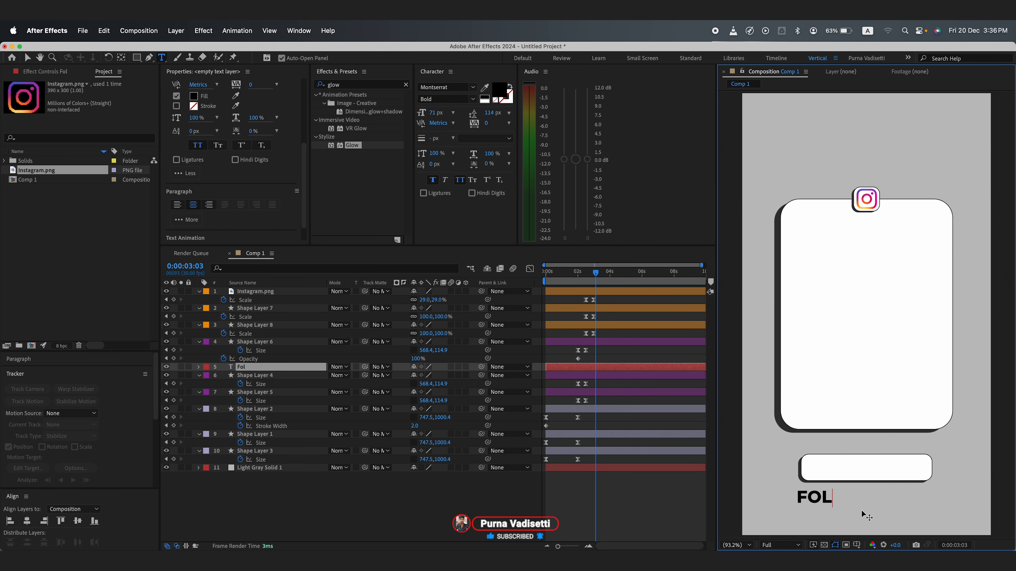
pyautogui.press('super+a')
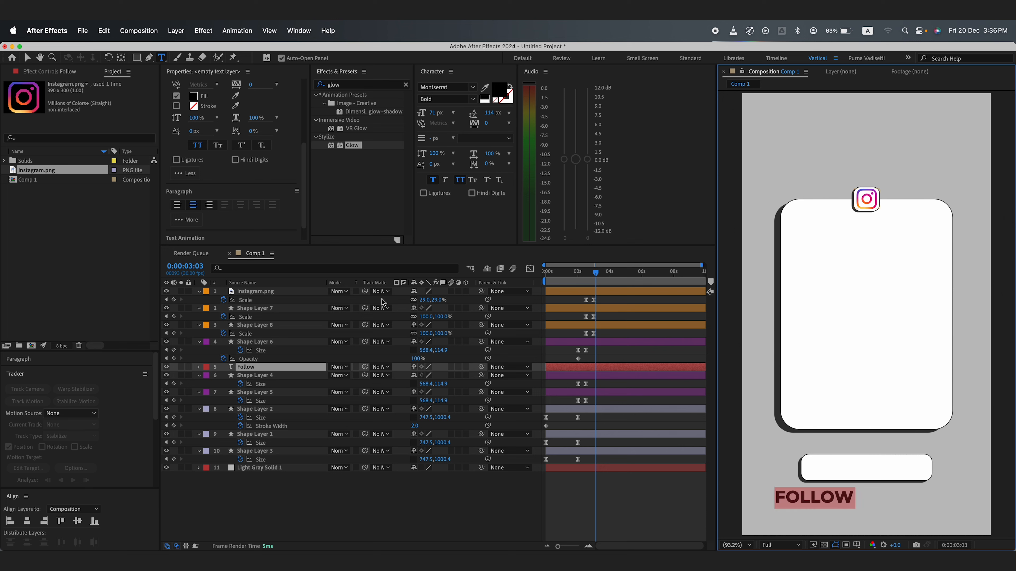
# Step: Center the Follow text horizontally in the composition
pyautogui.click(26, 521)
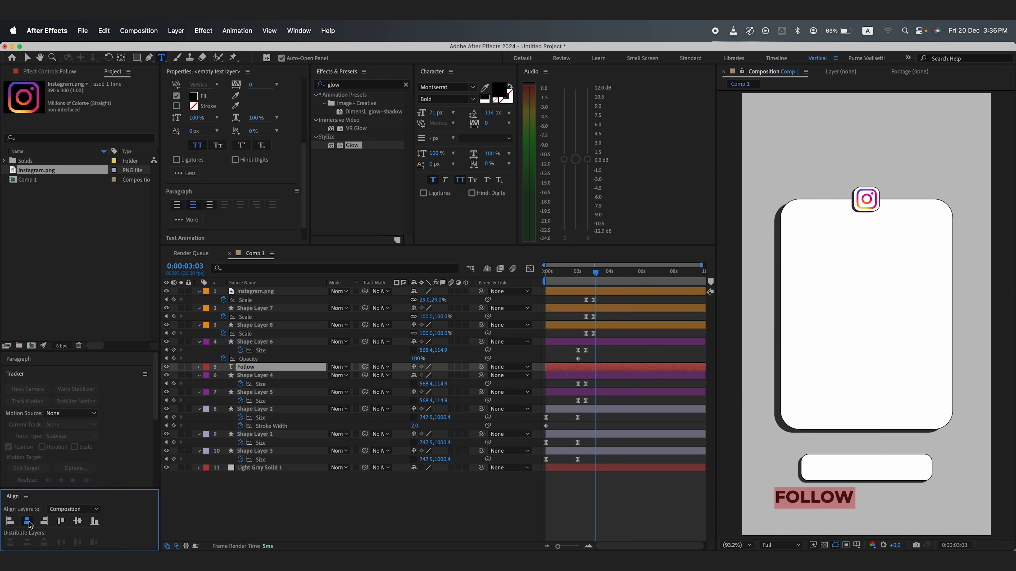
# Step: Try sampling a white fill colour for the Follow text with the eyedropper
pyautogui.click(194, 97)
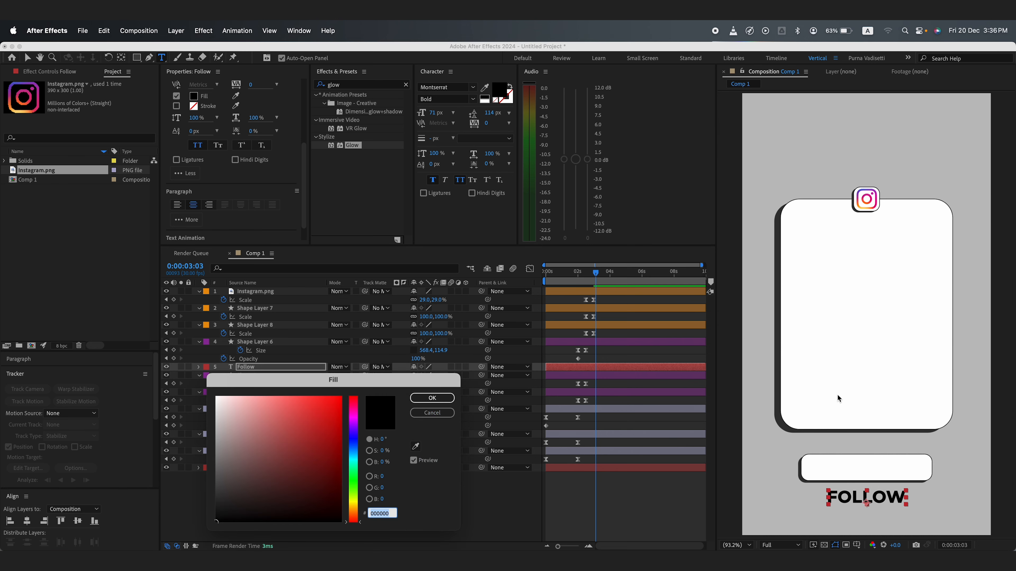
pyautogui.click(417, 446)
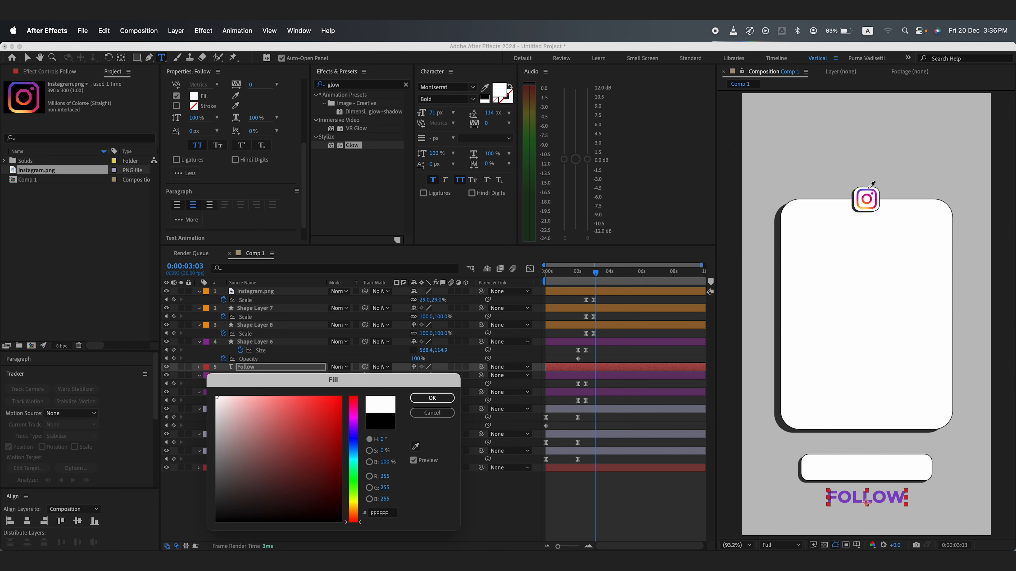
pyautogui.click(432, 399)
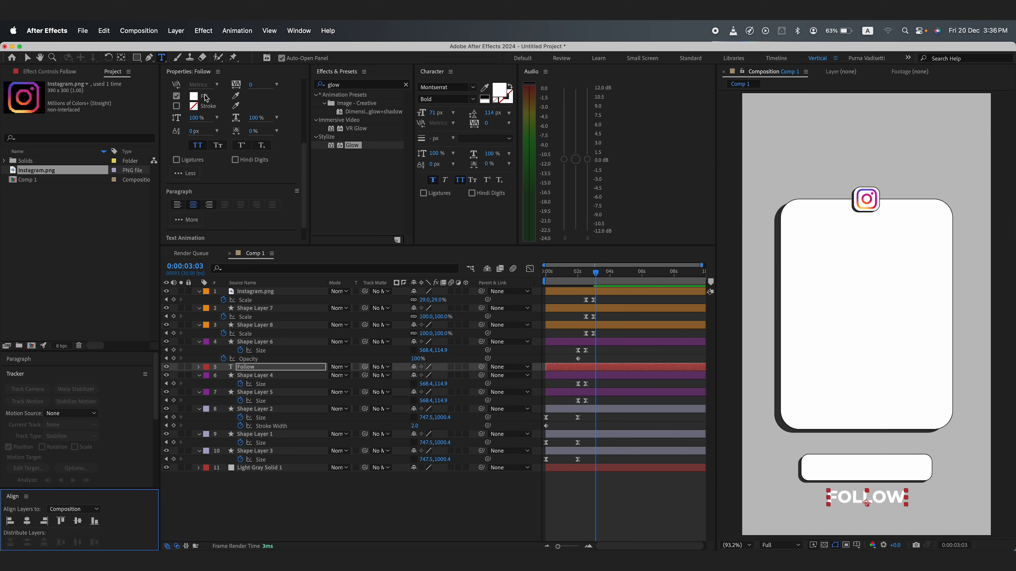
# Step: Set the Follow text fill colour to dark grey 323232
pyautogui.click(195, 97)
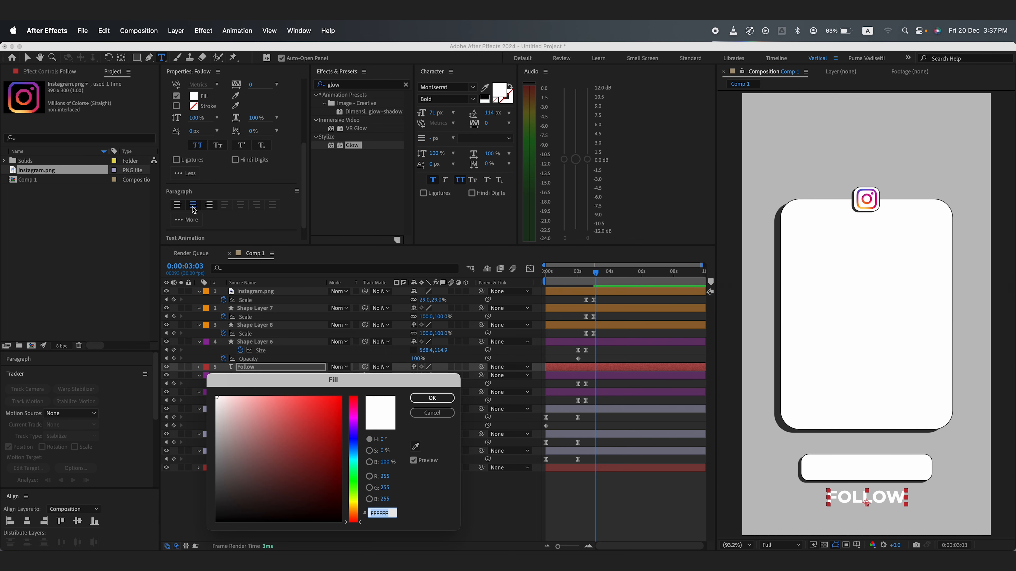
pyautogui.moveTo(221, 452); pyautogui.dragTo(209, 497)
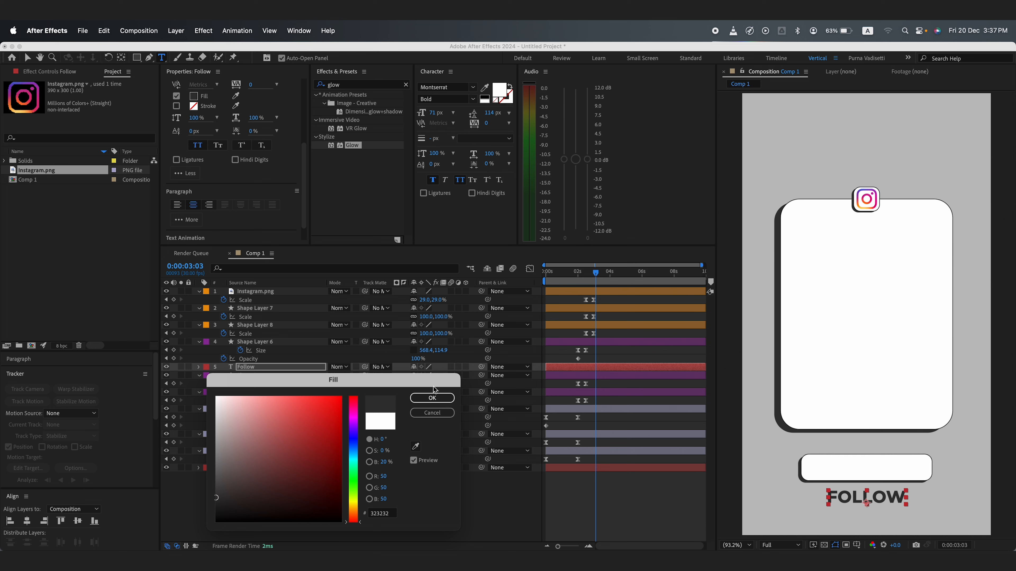
pyautogui.click(433, 398)
pyautogui.click(286, 367)
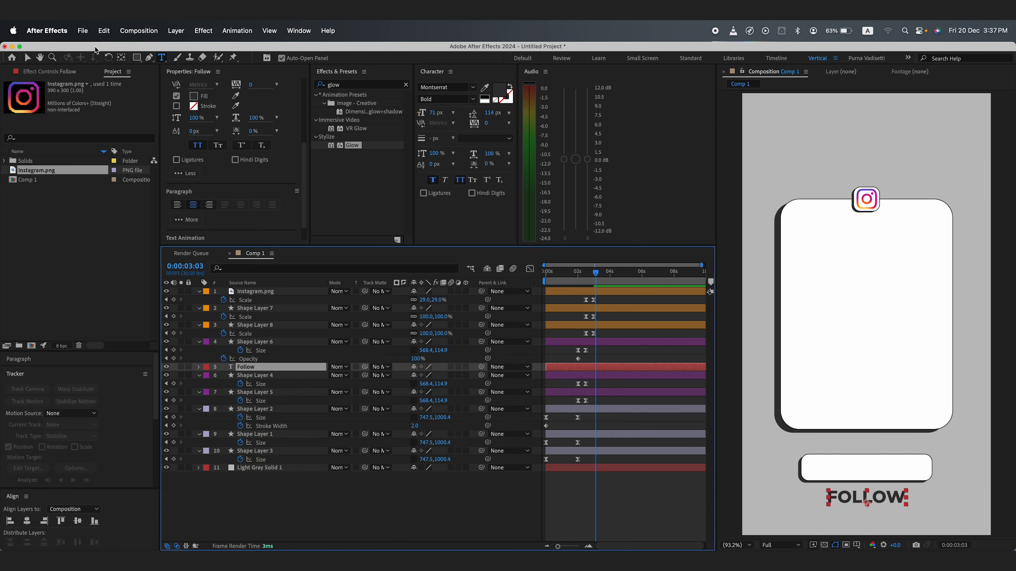
# Step: Move the Follow text up into the bottom bar, setting its position to 540, 1629.4
pyautogui.click(122, 59)
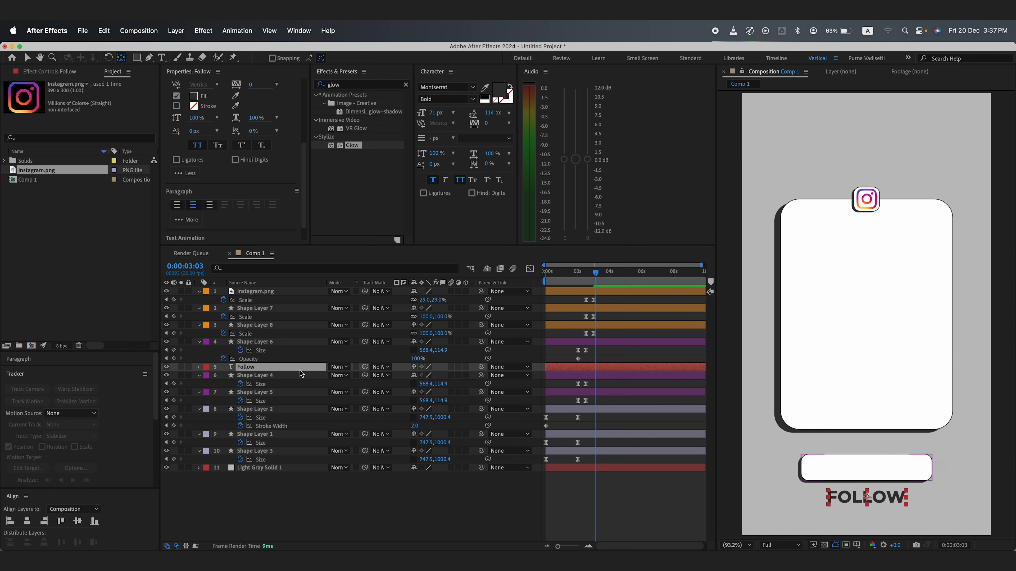
pyautogui.press('p')
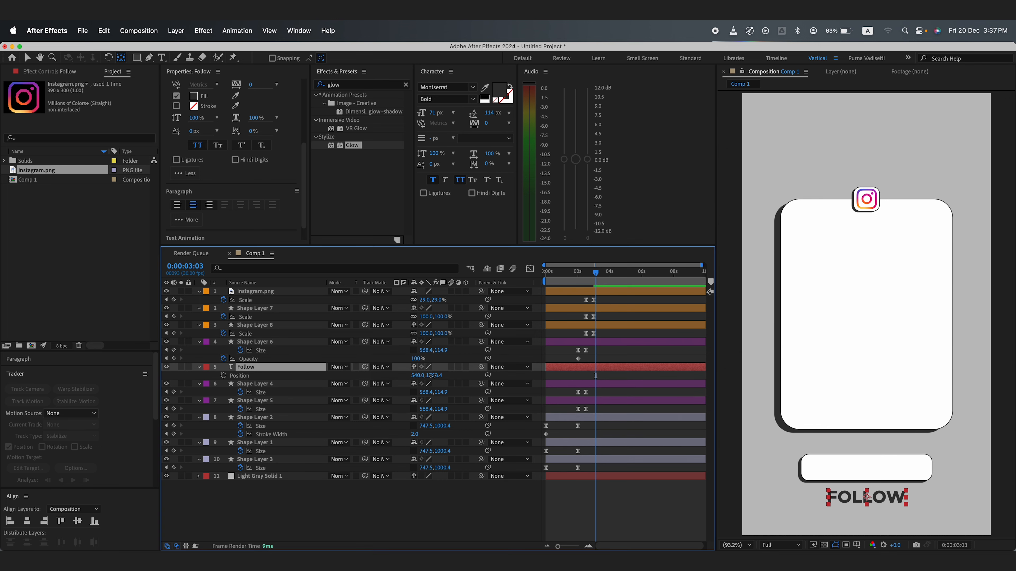
pyautogui.moveTo(436, 375); pyautogui.dragTo(384, 366)
pyautogui.click(296, 370)
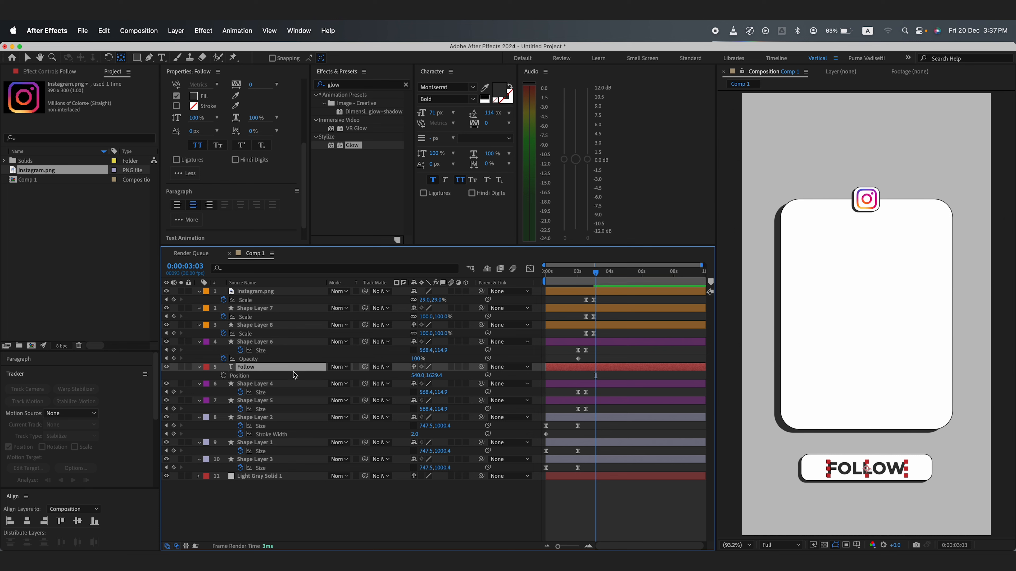
# Step: Keyframe the Follow text's scale to grow from 0 to 100% in time with the bar, with Easy Ease
pyautogui.press('s')
pyautogui.click(260, 401)
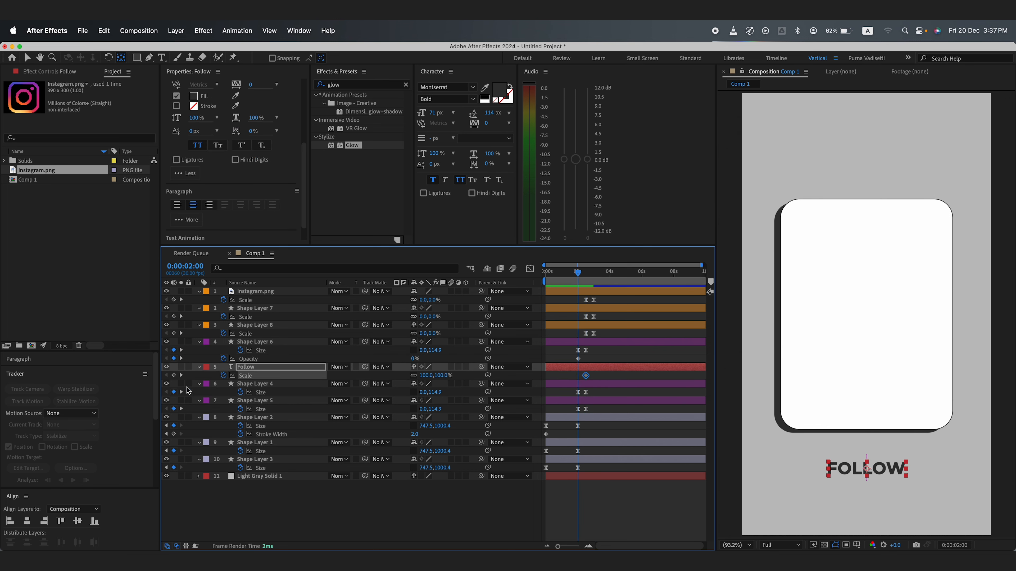
pyautogui.press('j')
pyautogui.moveTo(595, 371); pyautogui.dragTo(569, 381)
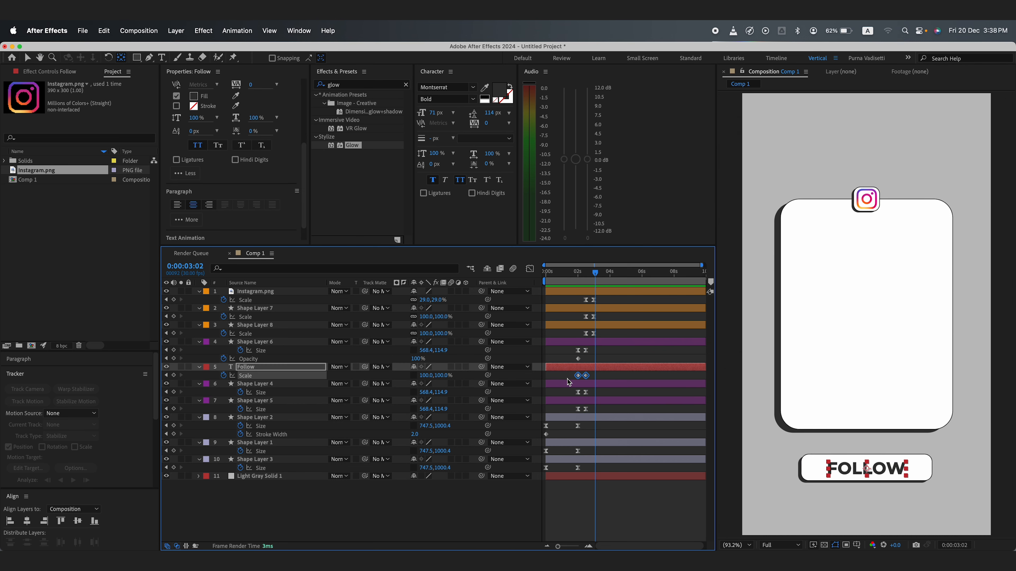
pyautogui.press('F9')
pyautogui.moveTo(595, 509); pyautogui.dragTo(579, 510)
pyautogui.click(596, 496)
# Step: Preview the animation and park the playhead at 3 seconds
pyautogui.press('space')
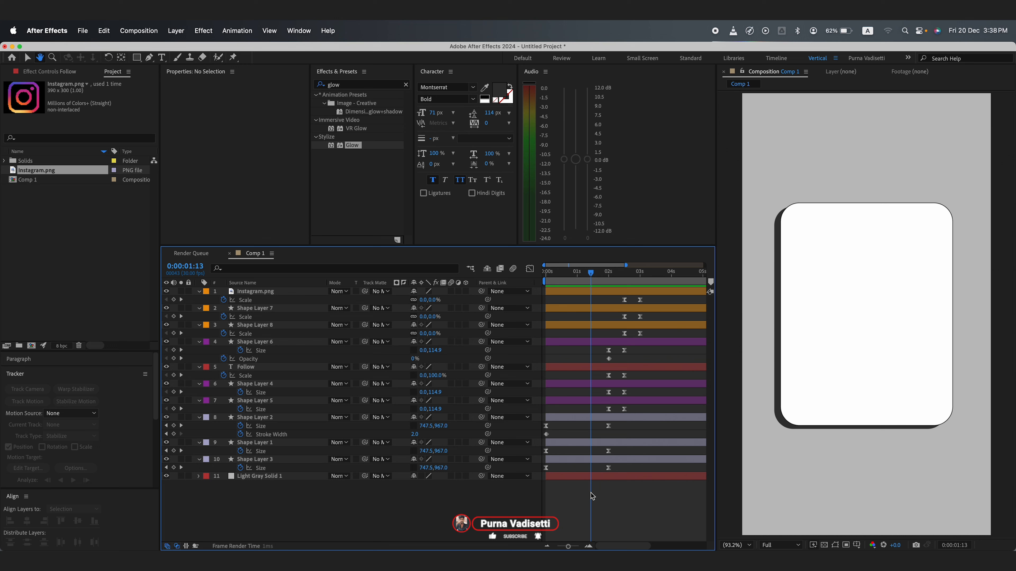
pyautogui.press('space')
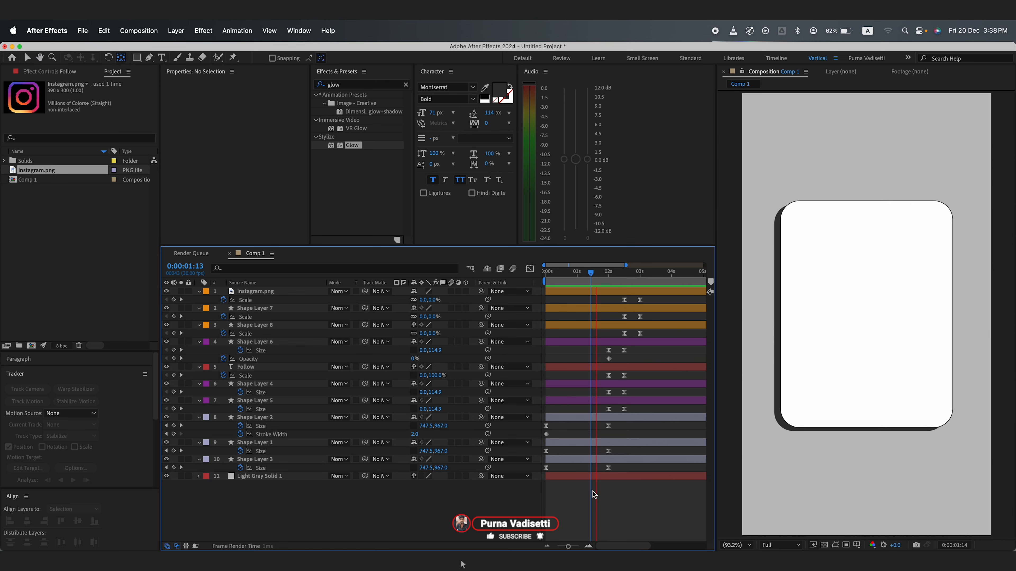
pyautogui.press('space')
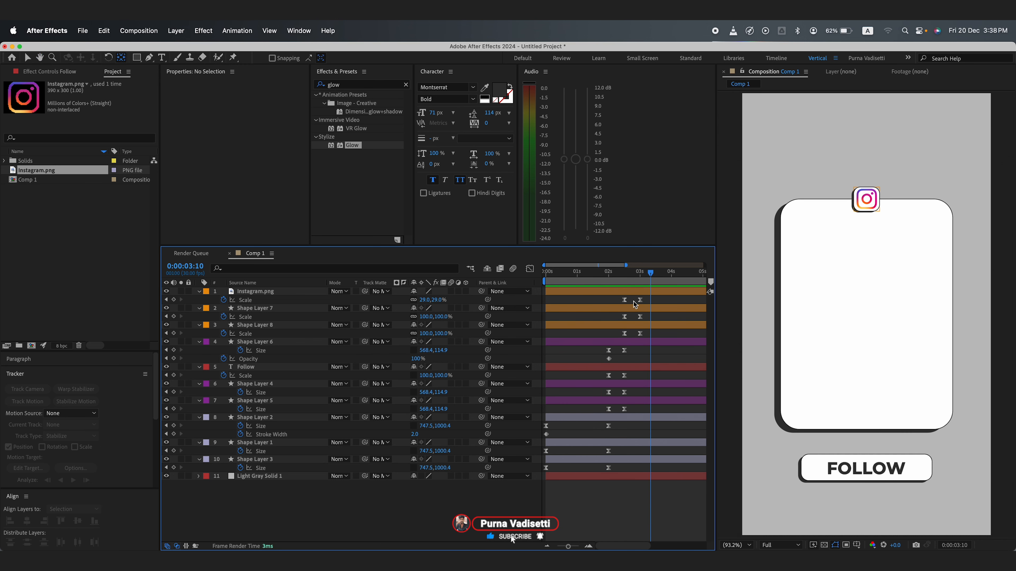
pyautogui.moveTo(632, 277)
pyautogui.mouseDown()
pyautogui.moveTo(596, 281)
pyautogui.moveTo(640, 282)
pyautogui.mouseUp()
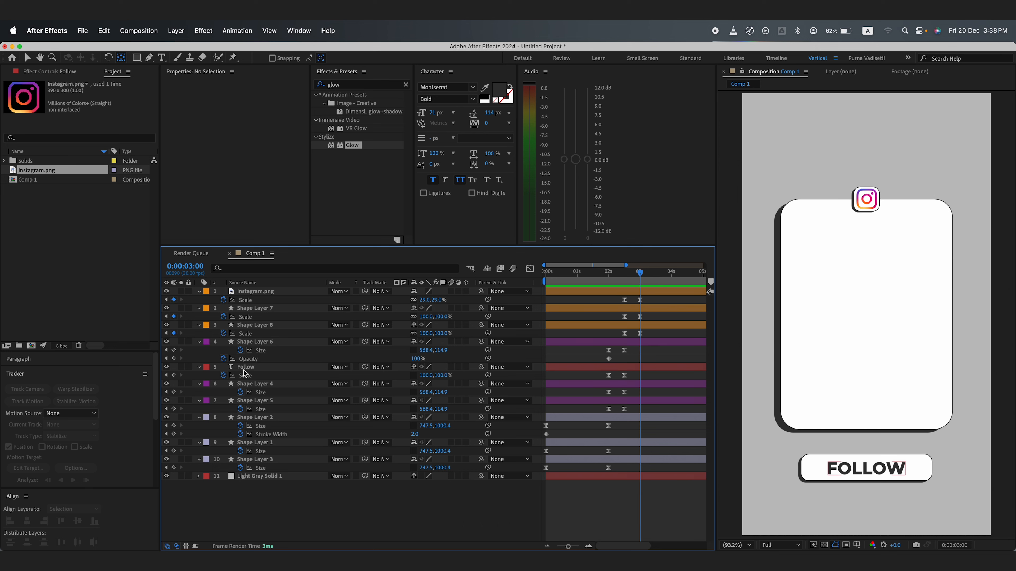
pyautogui.click(252, 444)
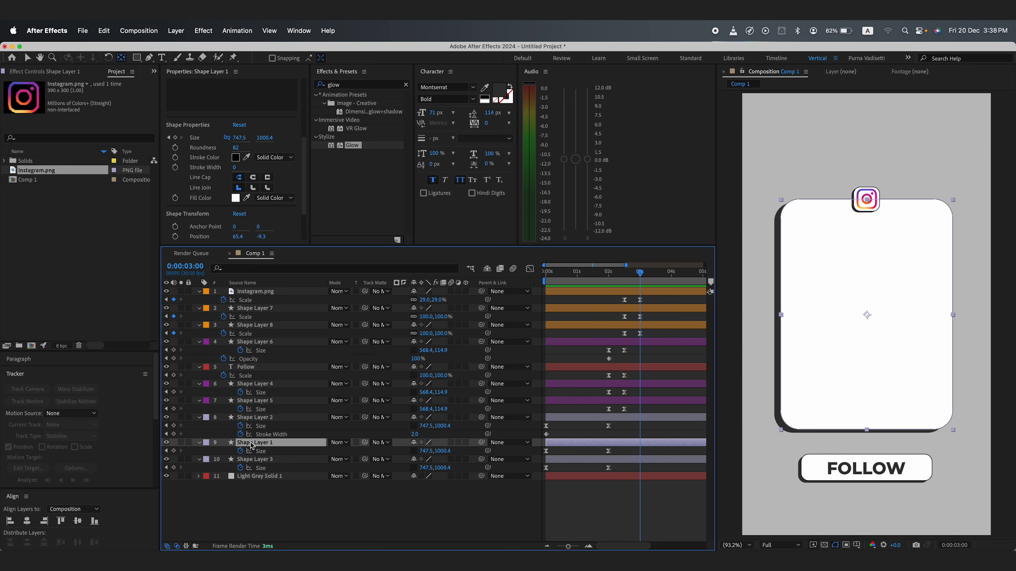
pyautogui.click(267, 498)
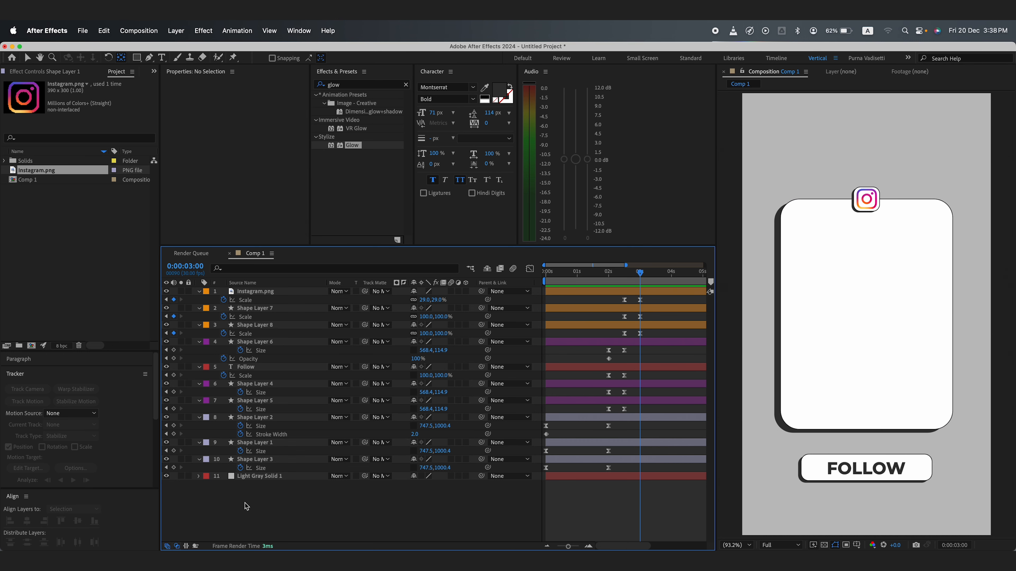
# Step: Import the QR CODE.png image from the Finder into the project
pyautogui.press('super+Tab')
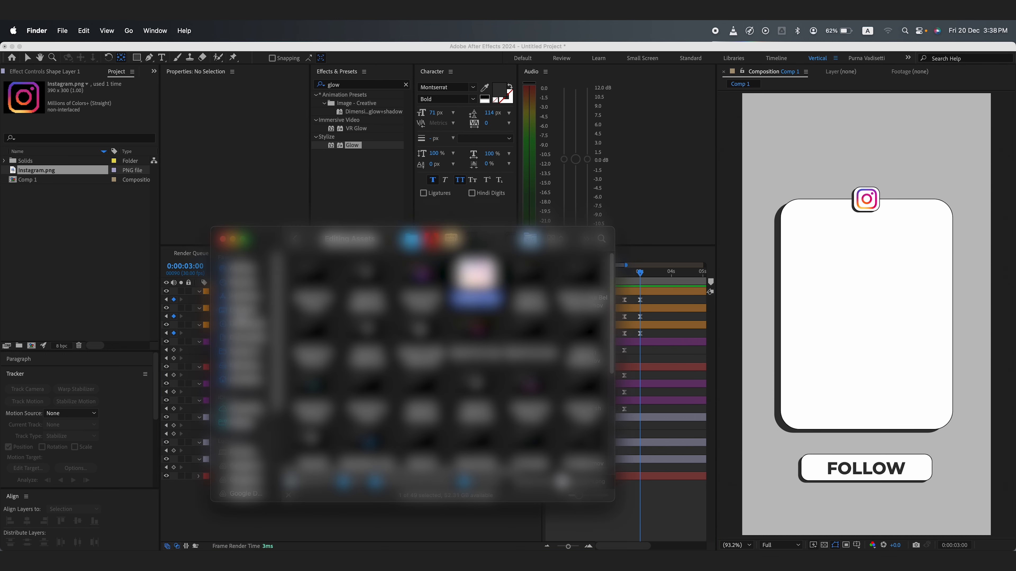
pyautogui.click(240, 324)
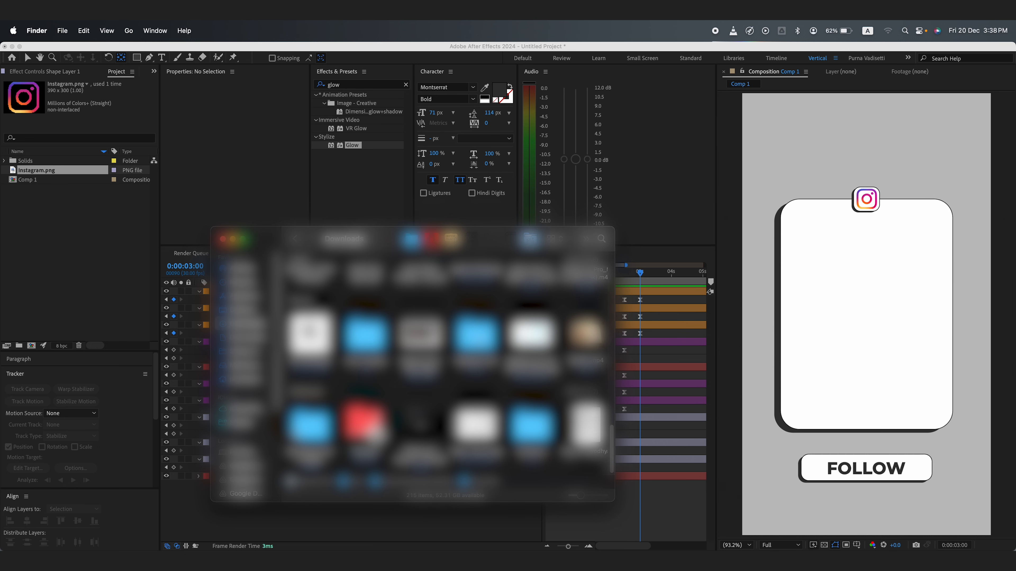
pyautogui.click(476, 337)
pyautogui.scroll(10, 444, 364)
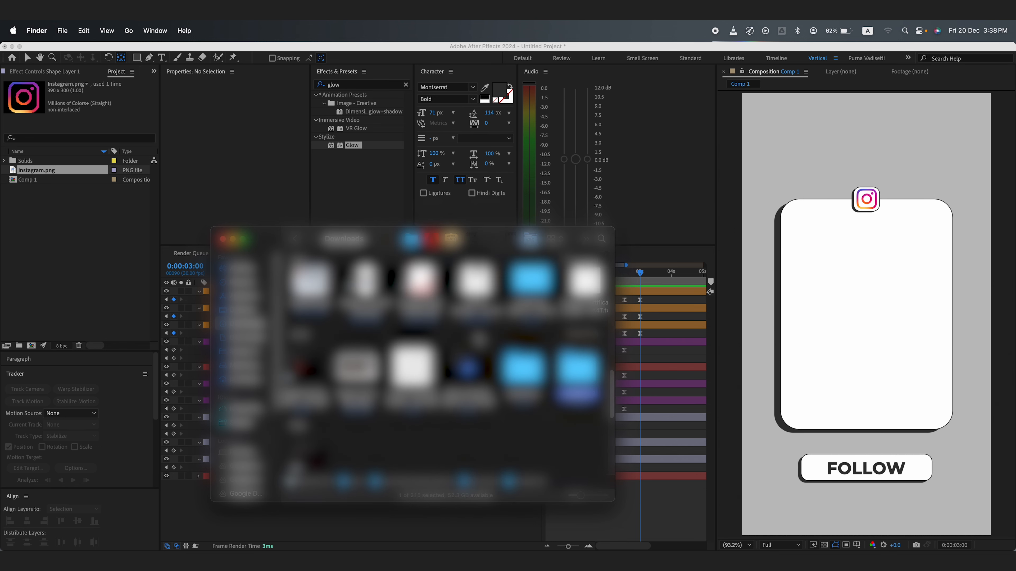
pyautogui.doubleClick(576, 372)
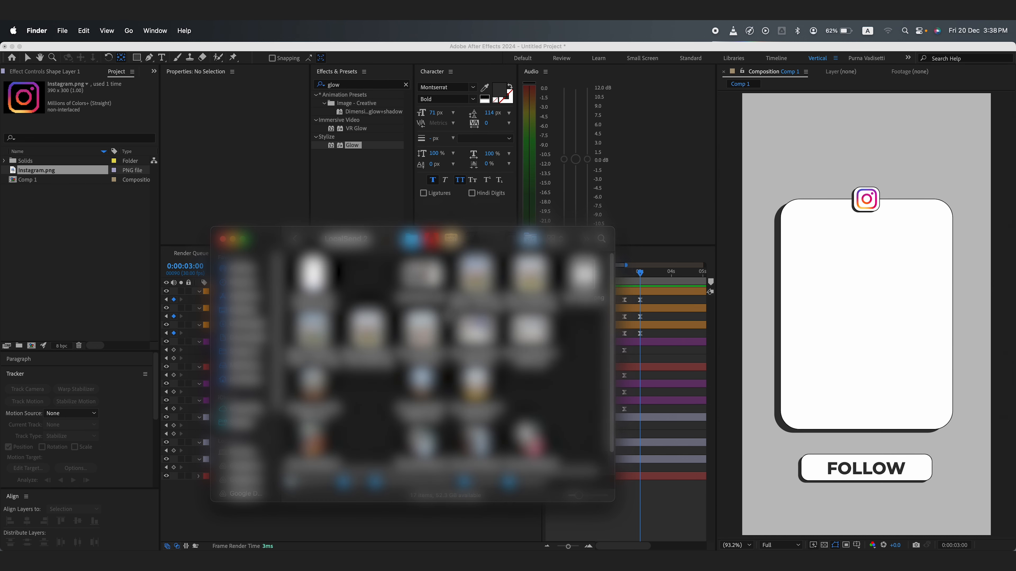
pyautogui.moveTo(582, 275); pyautogui.dragTo(61, 233)
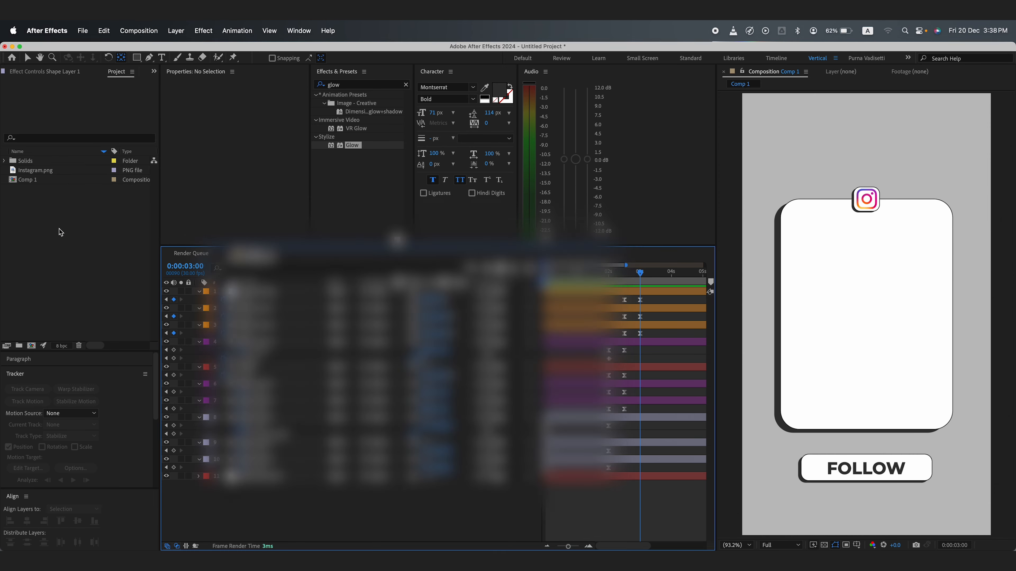
# Step: Add QR CODE.png to the composition, placing it just above Shape Layer 1
pyautogui.click(64, 239)
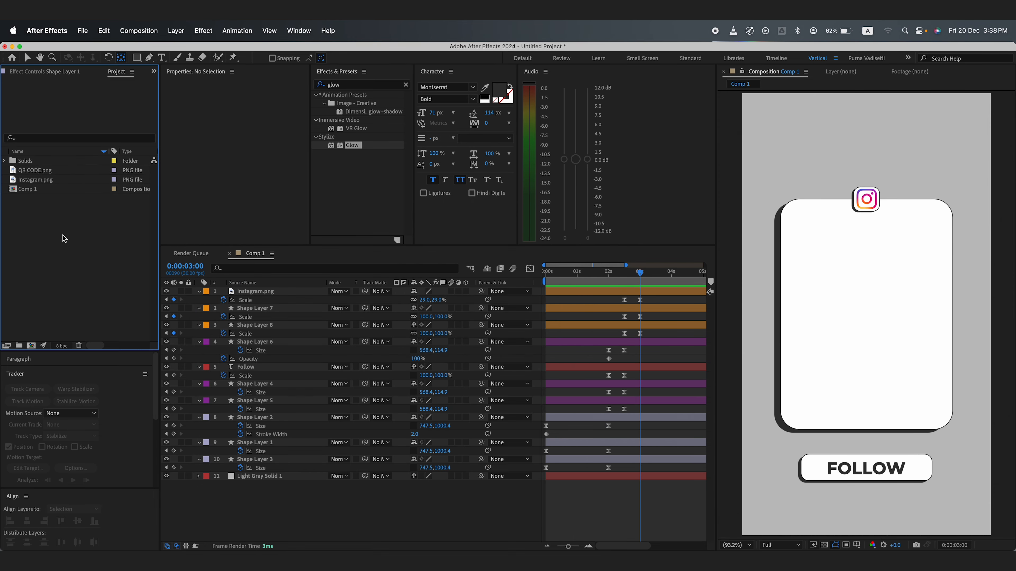
pyautogui.click(30, 171)
pyautogui.moveTo(129, 236); pyautogui.dragTo(265, 443)
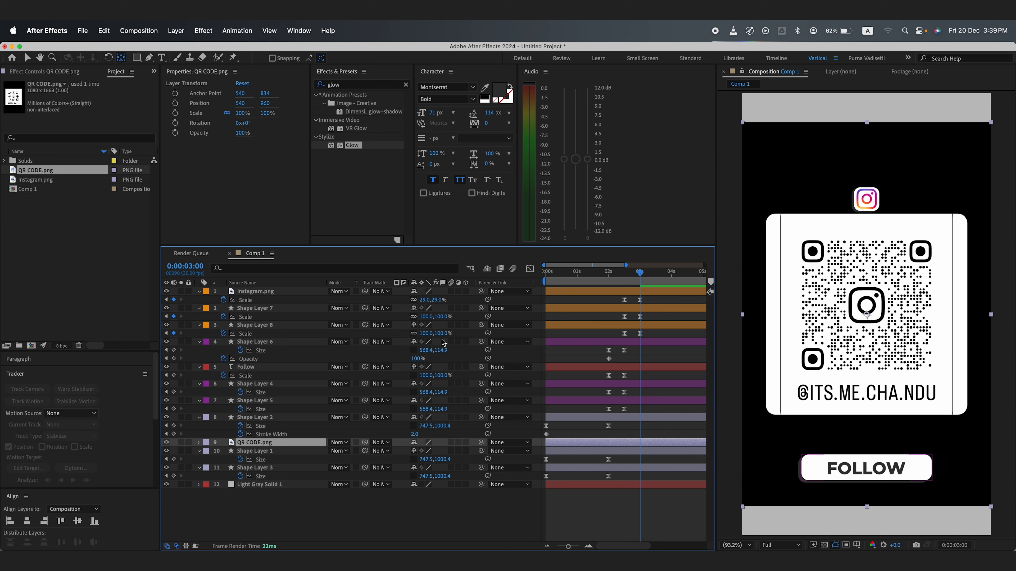
# Step: Draw a rectangular mask on the QR code layer, cropping it to the code and handle
pyautogui.click(136, 57)
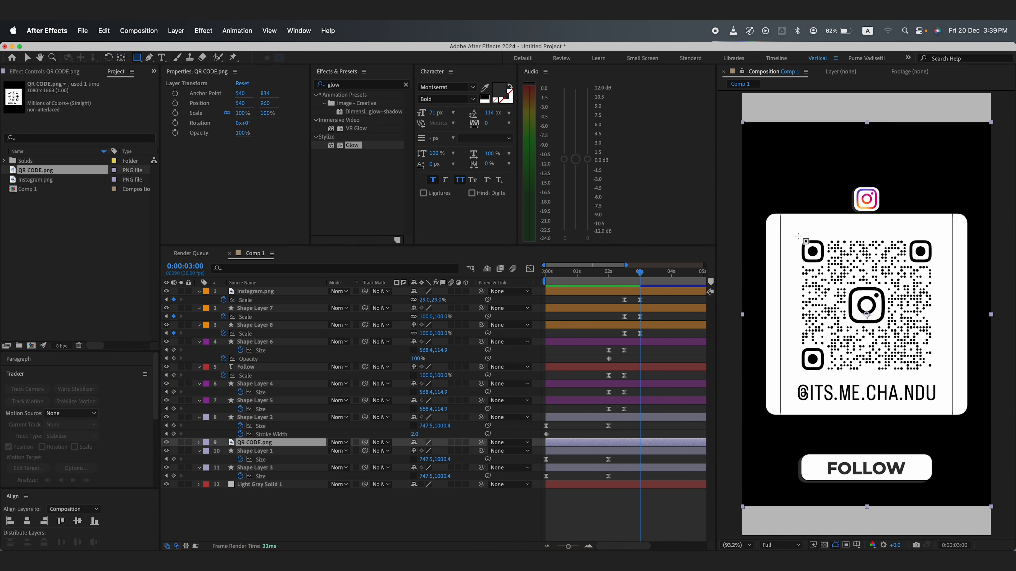
pyautogui.moveTo(796, 236); pyautogui.dragTo(940, 408)
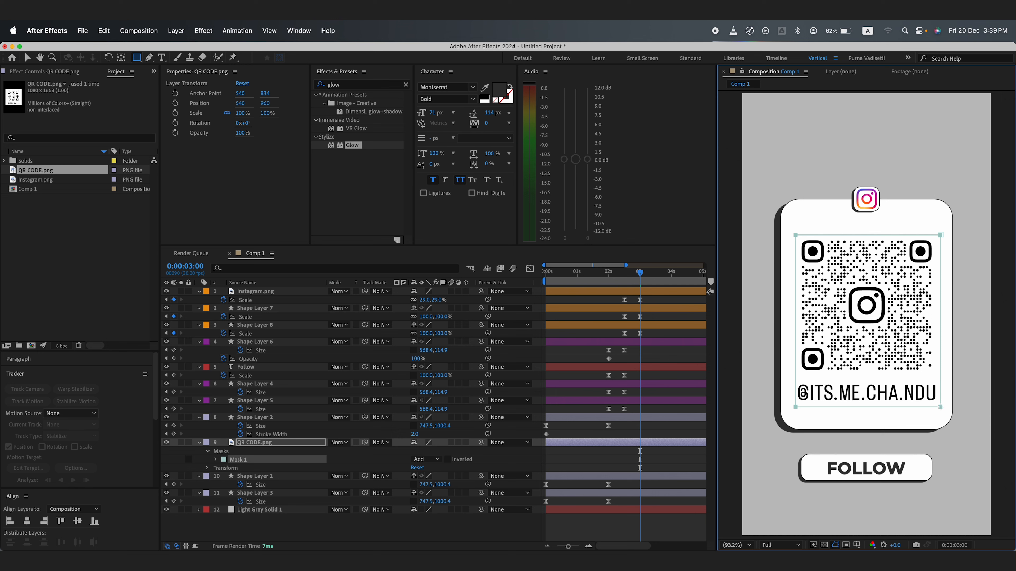
pyautogui.click(378, 536)
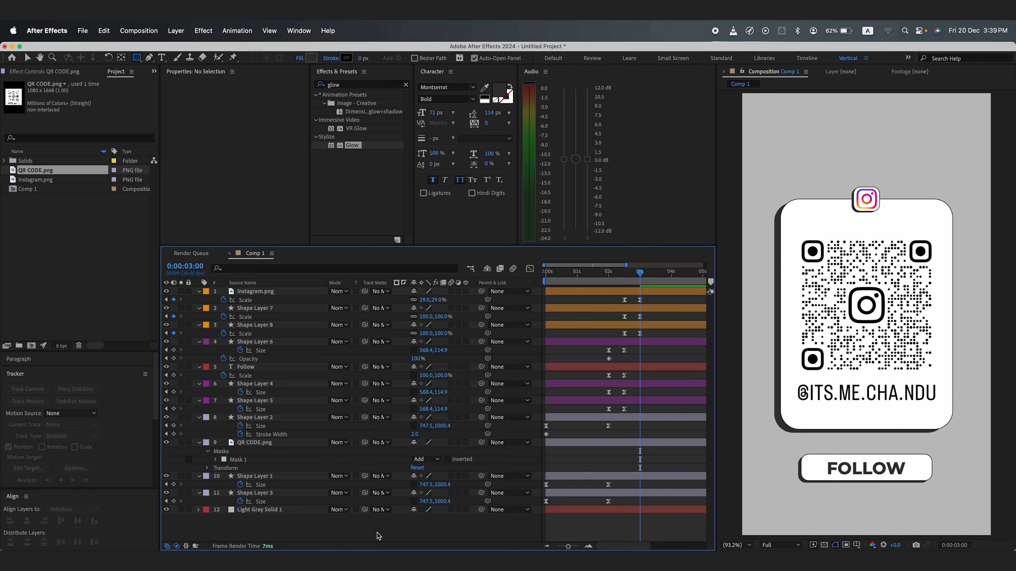
# Step: Scale the QR code layer to 111% and nudge it to sit centered in the card
pyautogui.click(256, 443)
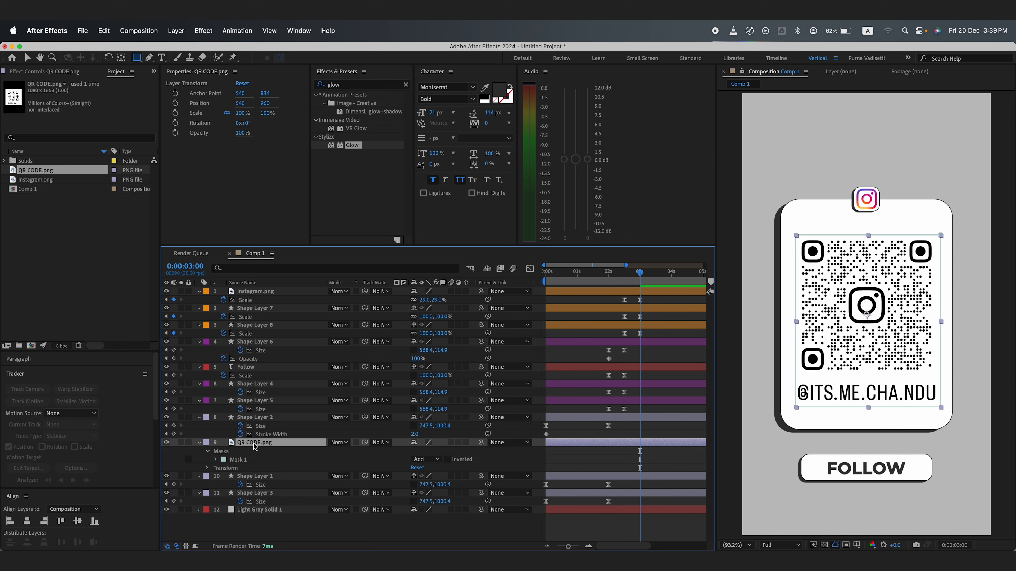
pyautogui.press('s')
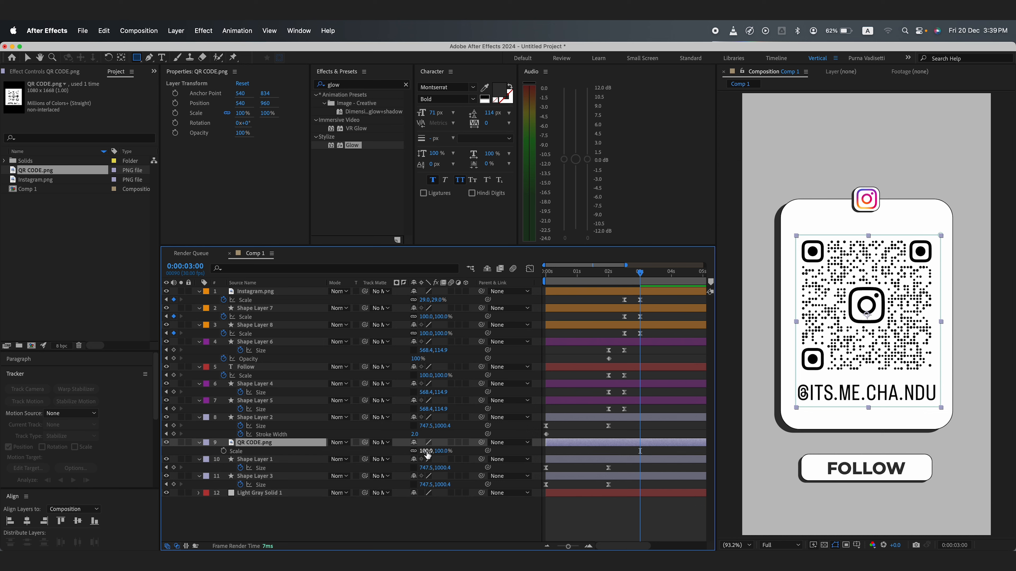
pyautogui.moveTo(427, 451); pyautogui.dragTo(429, 451)
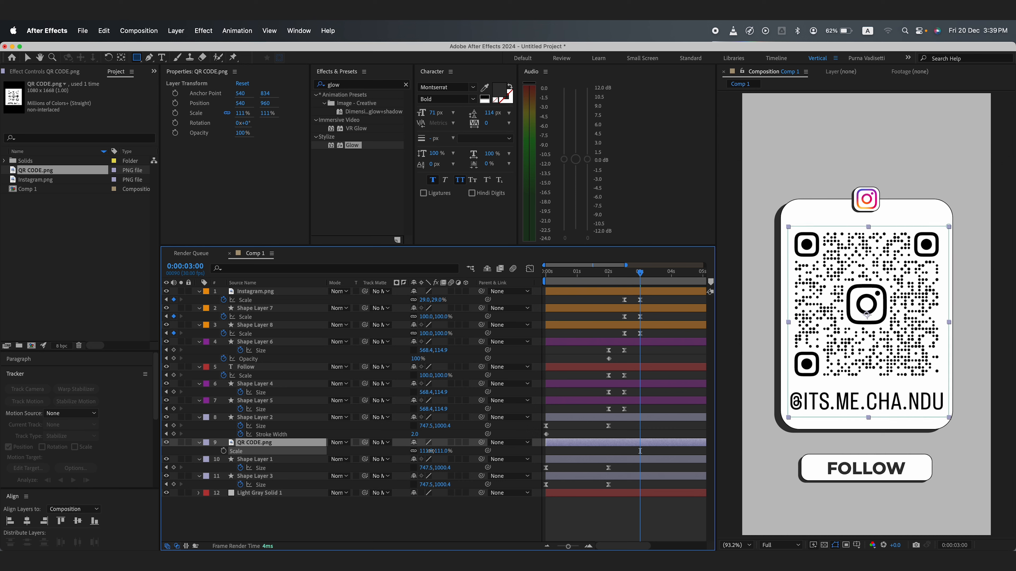
pyautogui.press('v')
pyautogui.moveTo(869, 344); pyautogui.dragTo(867, 340)
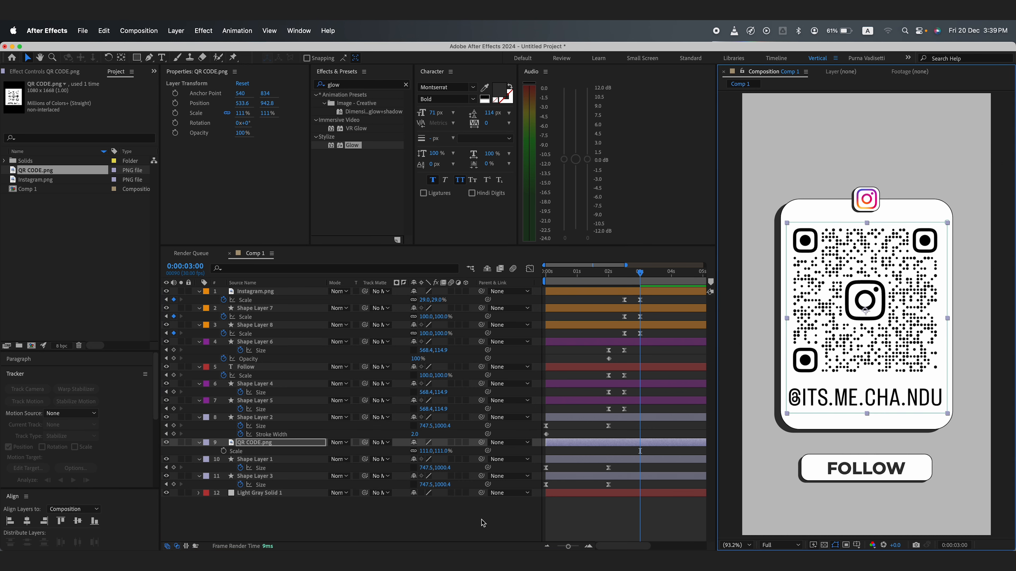
# Step: Keyframe the QR code layer's scale at 2 seconds and set its vertical scale to 0% at the start
pyautogui.click(482, 521)
pyautogui.click(560, 459)
pyautogui.press('Home')
pyautogui.click(259, 443)
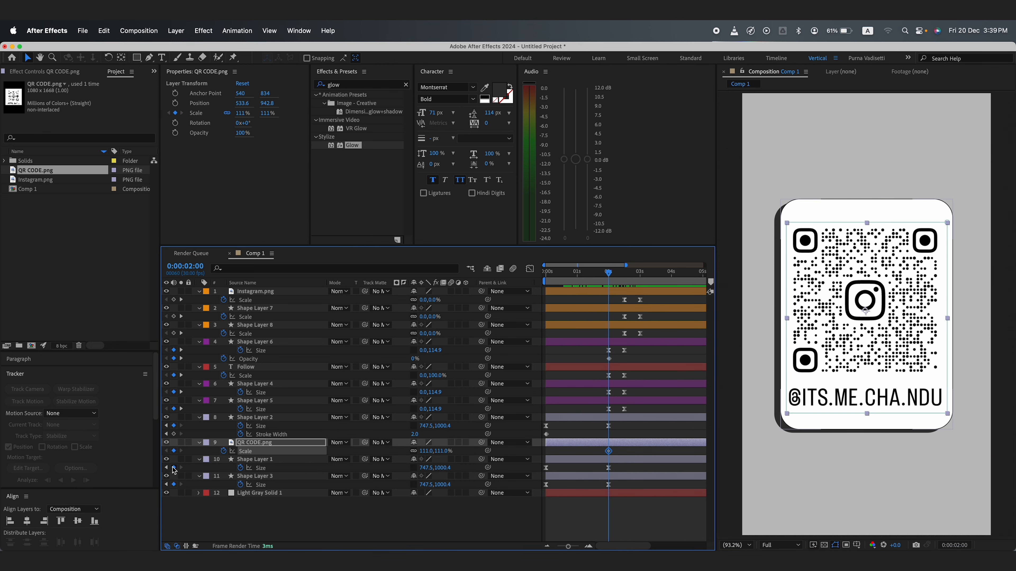
pyautogui.click(443, 451)
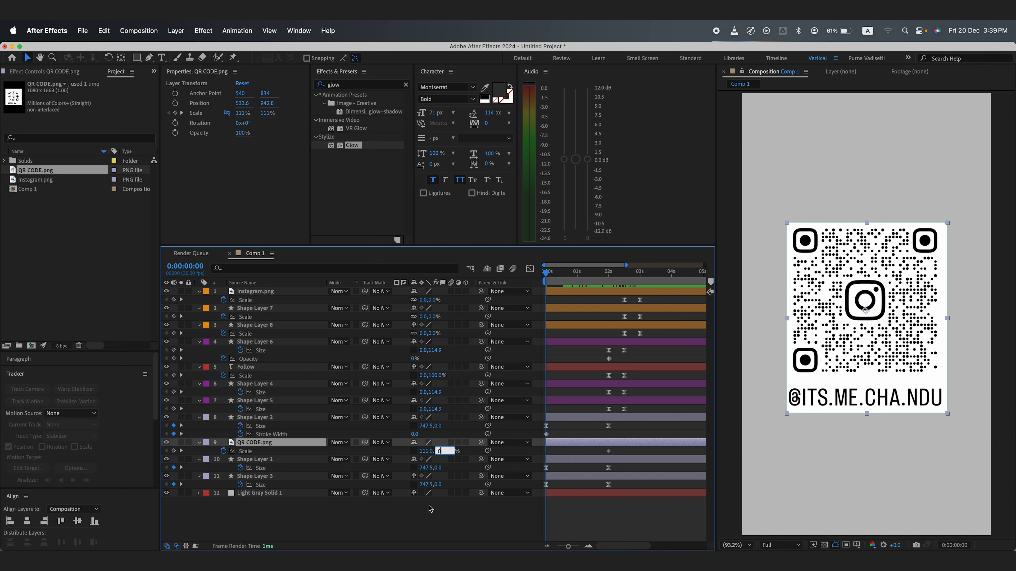
pyautogui.write('0')
pyautogui.press('Return')
# Step: Ease the QR code's scale animation in the graph editor and preview the result
pyautogui.click(530, 268)
pyautogui.moveTo(649, 468); pyautogui.dragTo(576, 525)
pyautogui.moveTo(588, 511); pyautogui.dragTo(564, 512)
pyautogui.click(530, 268)
pyautogui.press('space')
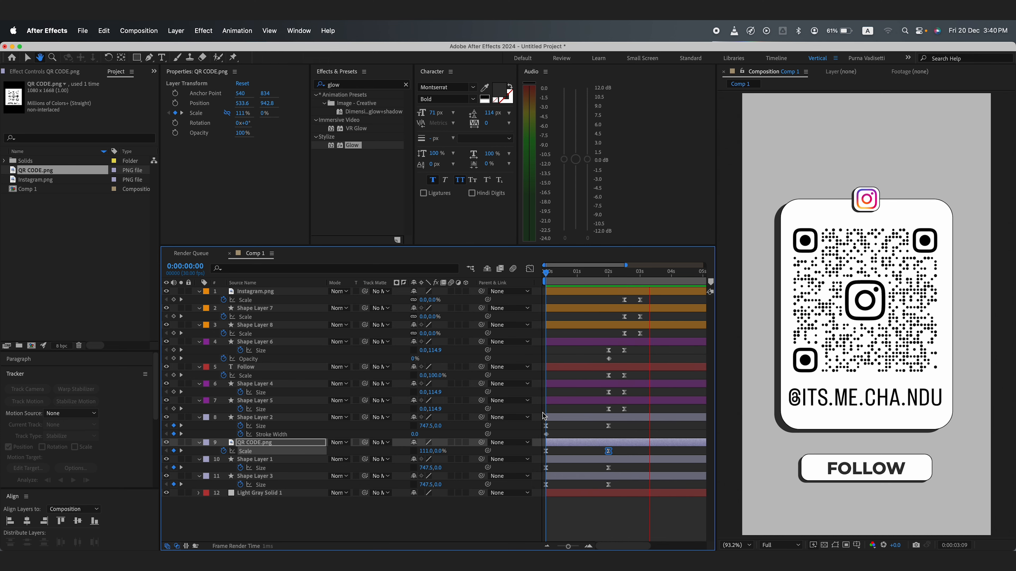
pyautogui.click(517, 512)
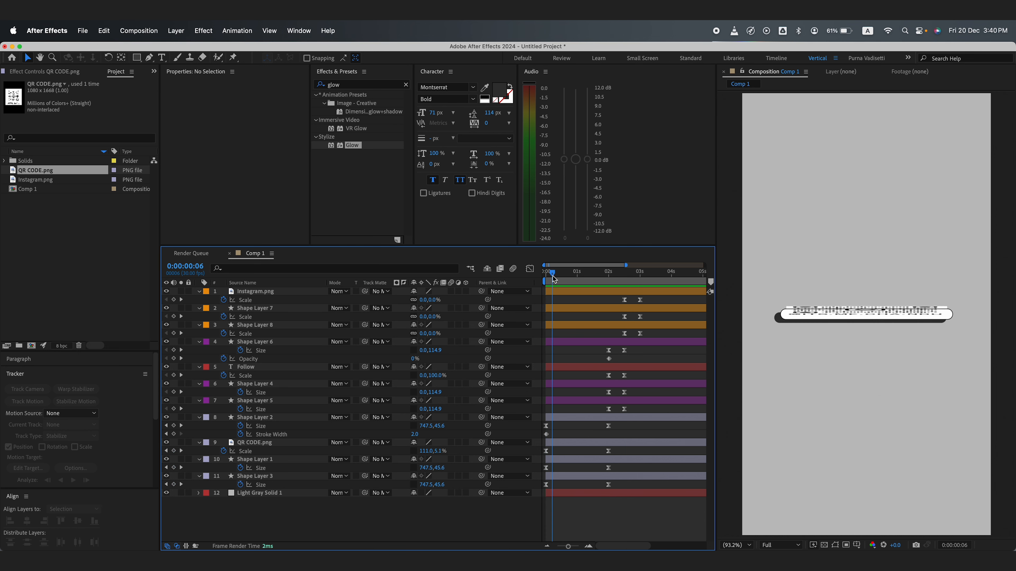
# Step: Animate the QR code layer's opacity, keyframing it at 0% near the start of the timeline
pyautogui.moveTo(546, 274); pyautogui.dragTo(556, 275)
pyautogui.click(290, 441)
pyautogui.hotkey('shift', 't')
pyautogui.click(223, 459)
pyautogui.moveTo(415, 459); pyautogui.dragTo(352, 460)
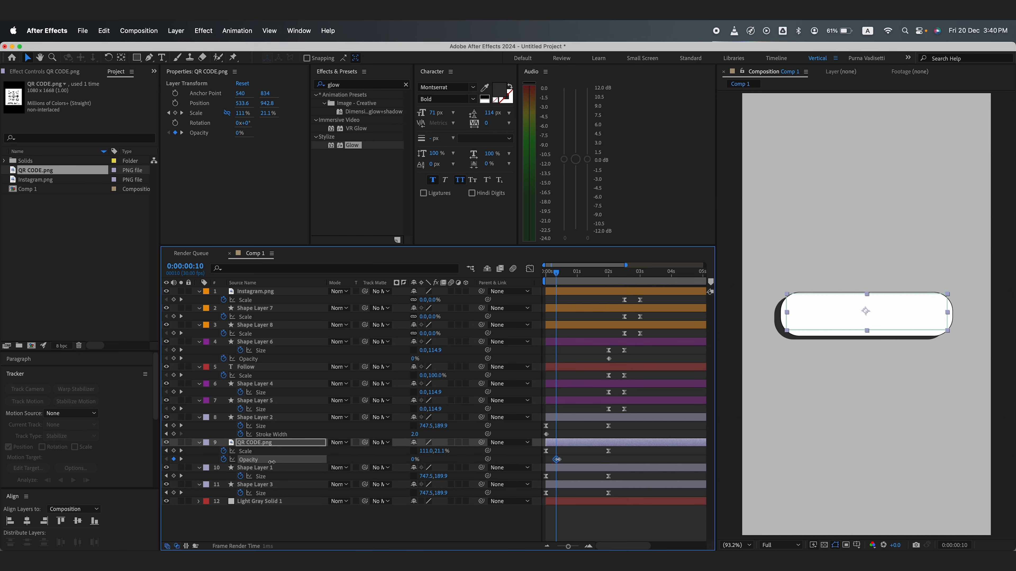
pyautogui.moveTo(560, 460); pyautogui.dragTo(608, 460)
# Step: Preview the whole card animation from the beginning of the timeline
pyautogui.click(529, 269)
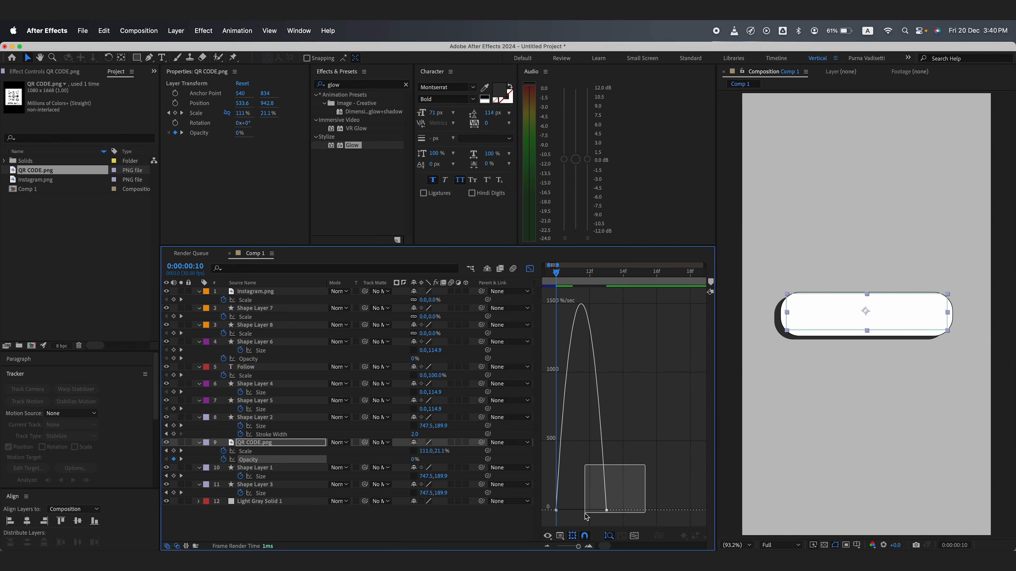
pyautogui.click(529, 269)
pyautogui.scroll(-10, 601, 383)
pyautogui.moveTo(551, 273); pyautogui.dragTo(544, 273)
pyautogui.click(475, 518)
pyautogui.press('space')
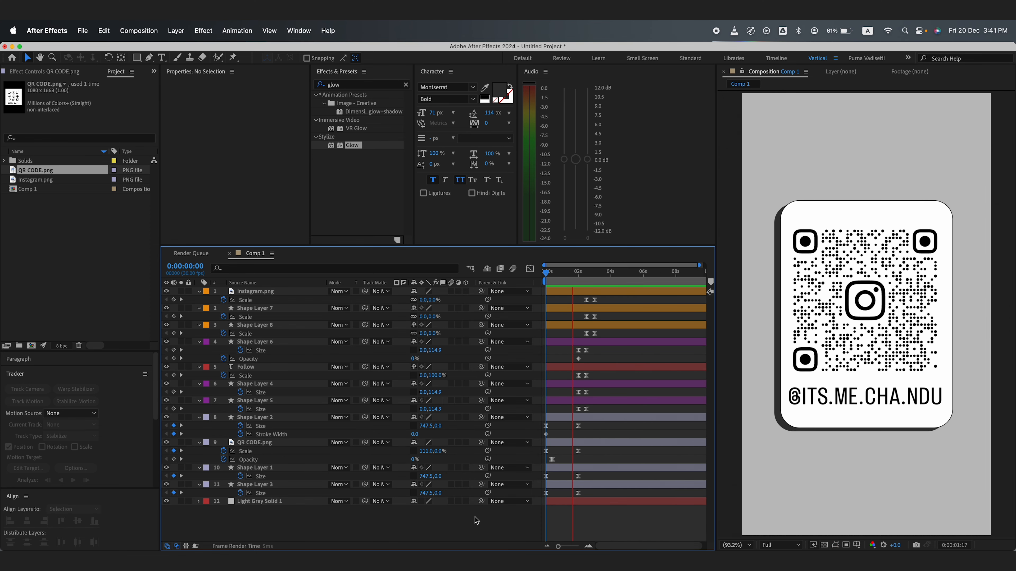
pyautogui.moveTo(451, 291); pyautogui.dragTo(452, 484)
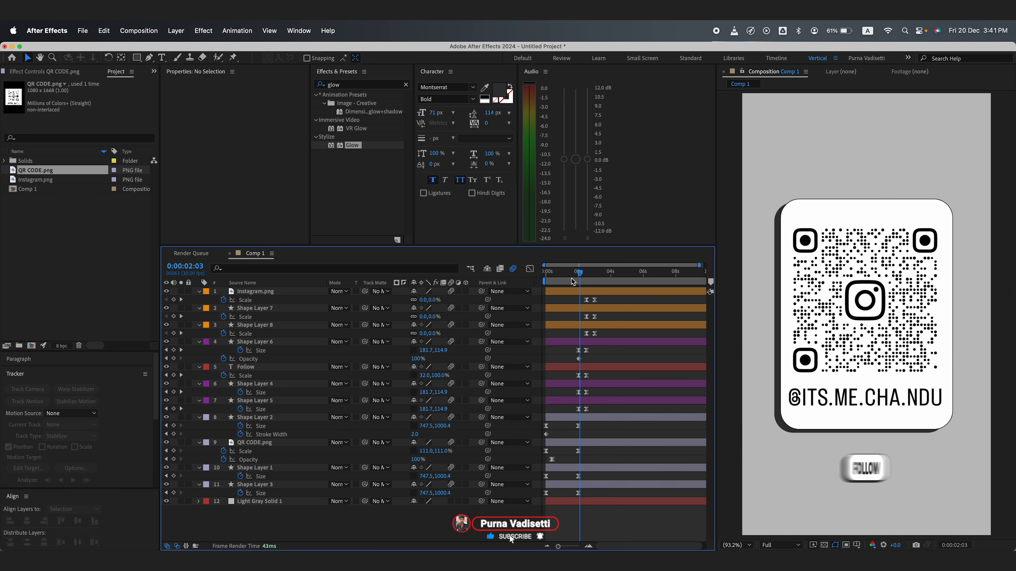
pyautogui.press('space')
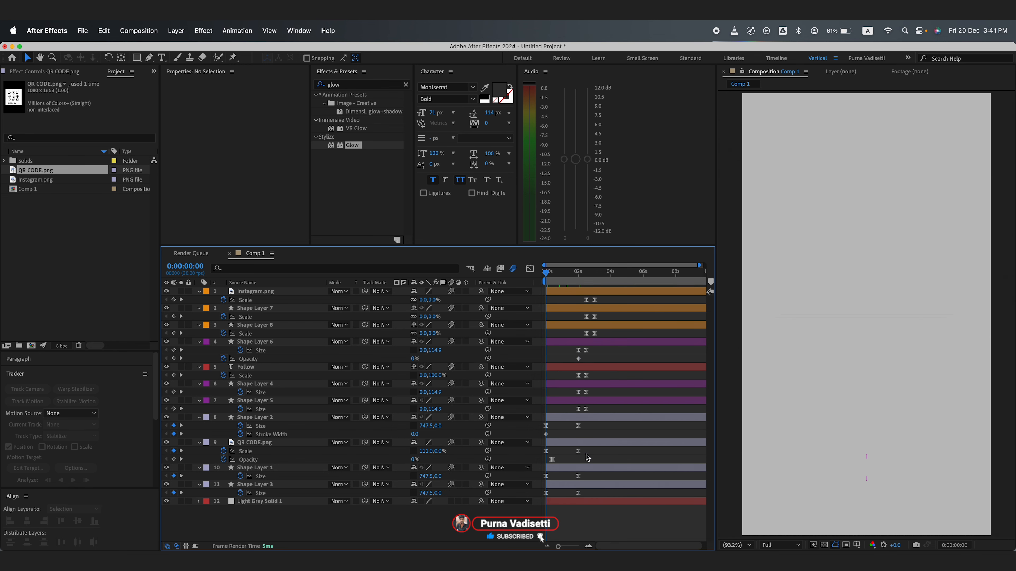
# Step: Save the project and play the animation once more
pyautogui.press('super+s')
pyautogui.click(574, 345)
pyautogui.press('space')
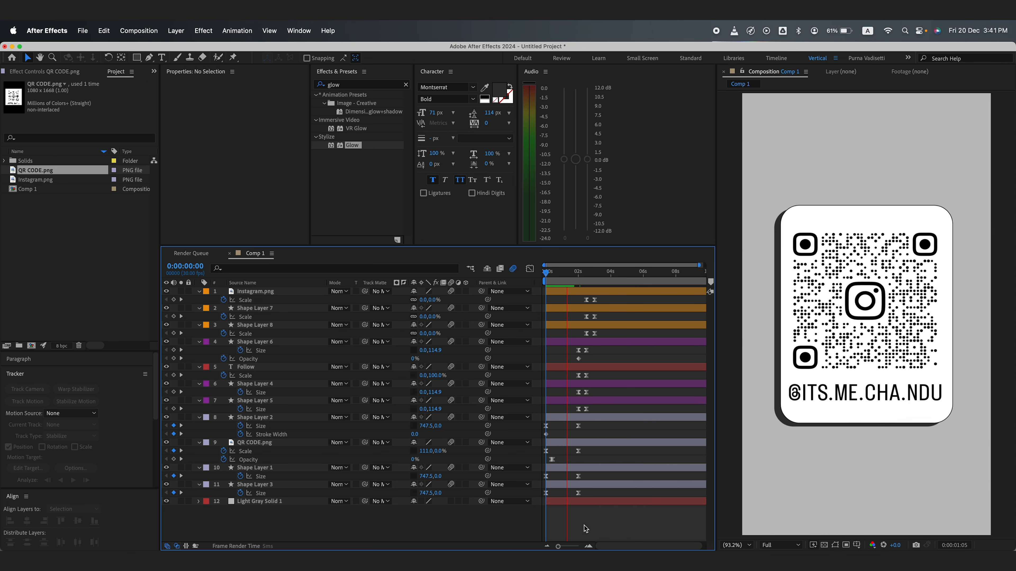